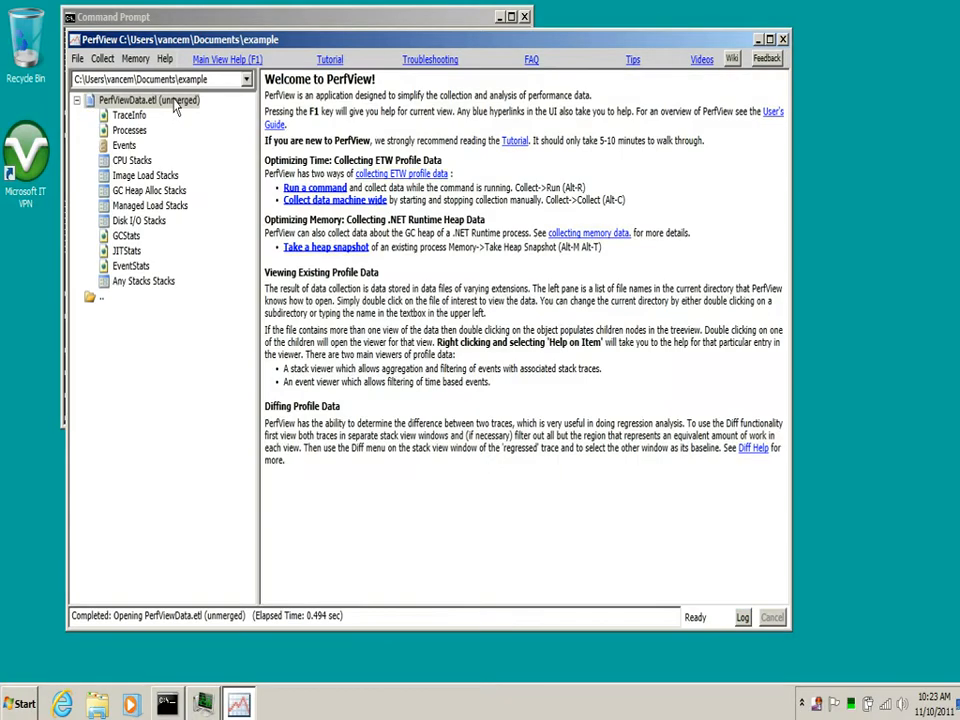
# - Open the CPU Stacks of PerfViewData.etl for the tutorial process and reposition the stack window so it is fully visible
pyautogui.doubleClick(132, 163)
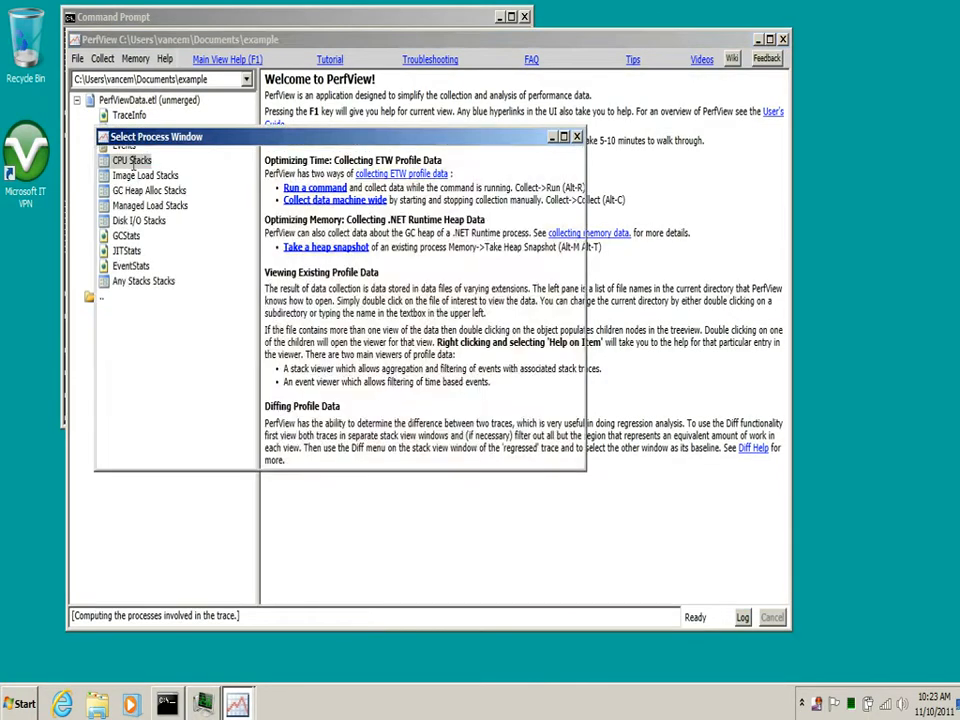
pyautogui.doubleClick(133, 221)
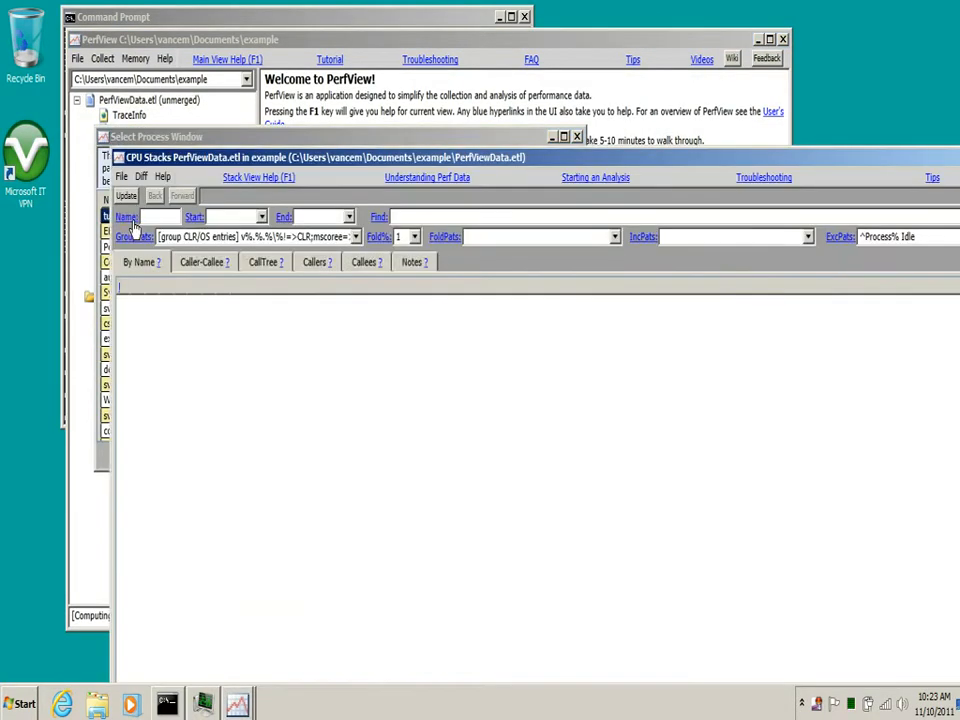
pyautogui.moveTo(401, 158); pyautogui.dragTo(320, 27)
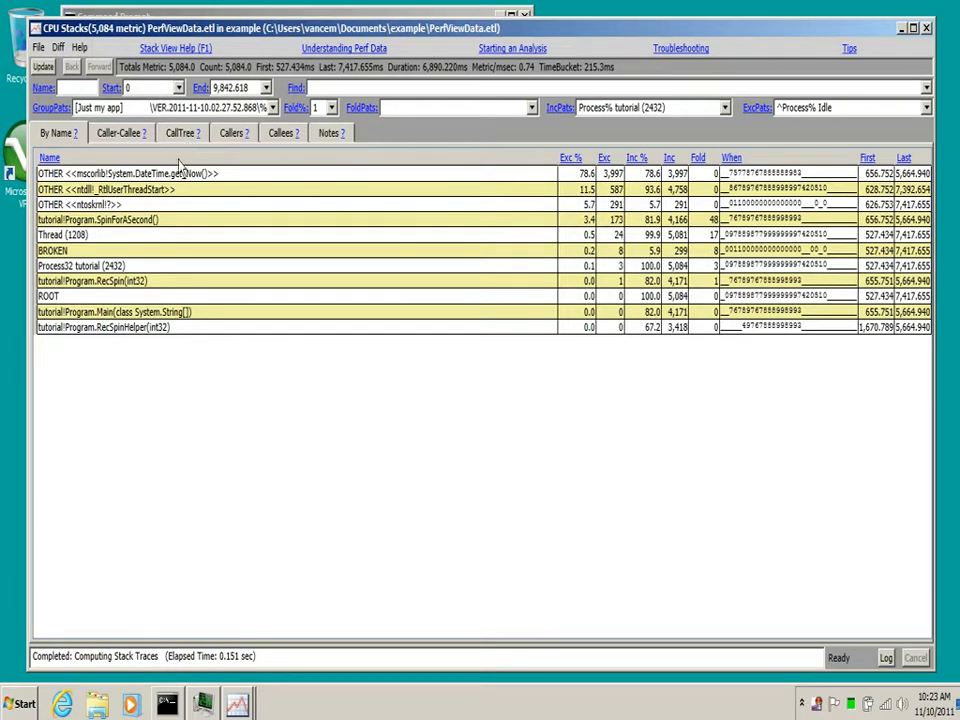
# - Inspect the OTHER entries in the by-name list, and in the call tree expand OTHER <<ntdll!_RtlUserThreadStart>>
pyautogui.click(104, 189)
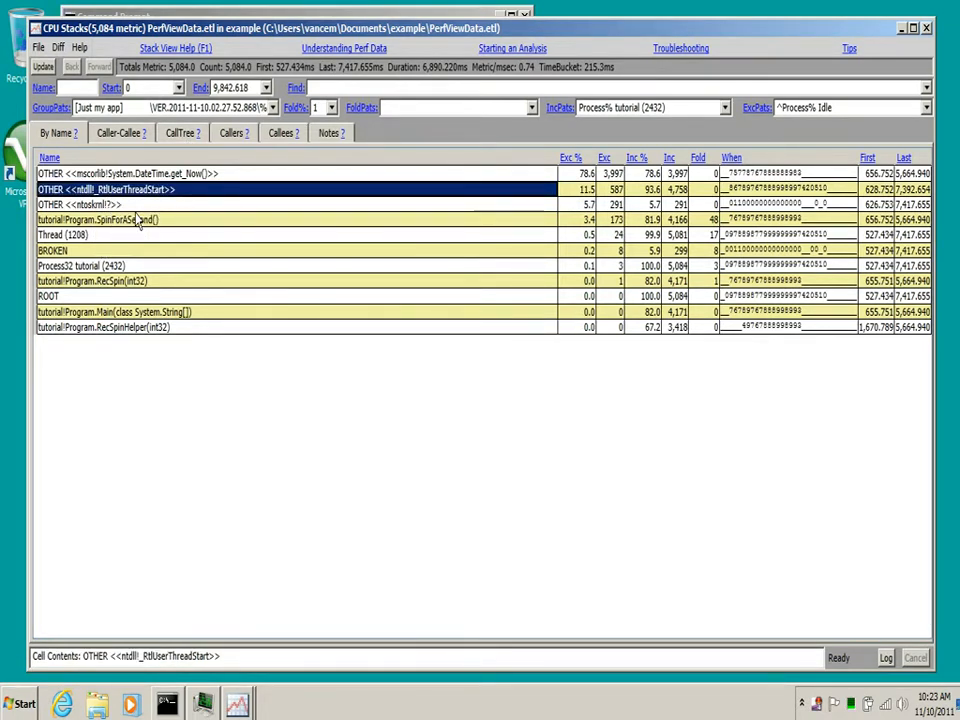
pyautogui.click(114, 204)
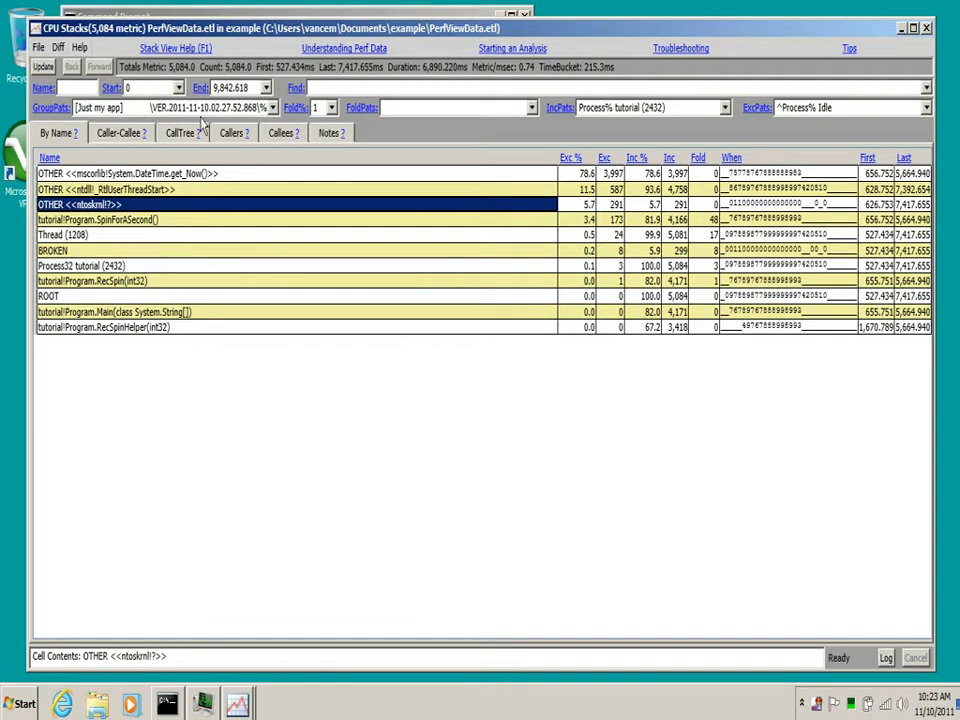
pyautogui.click(182, 136)
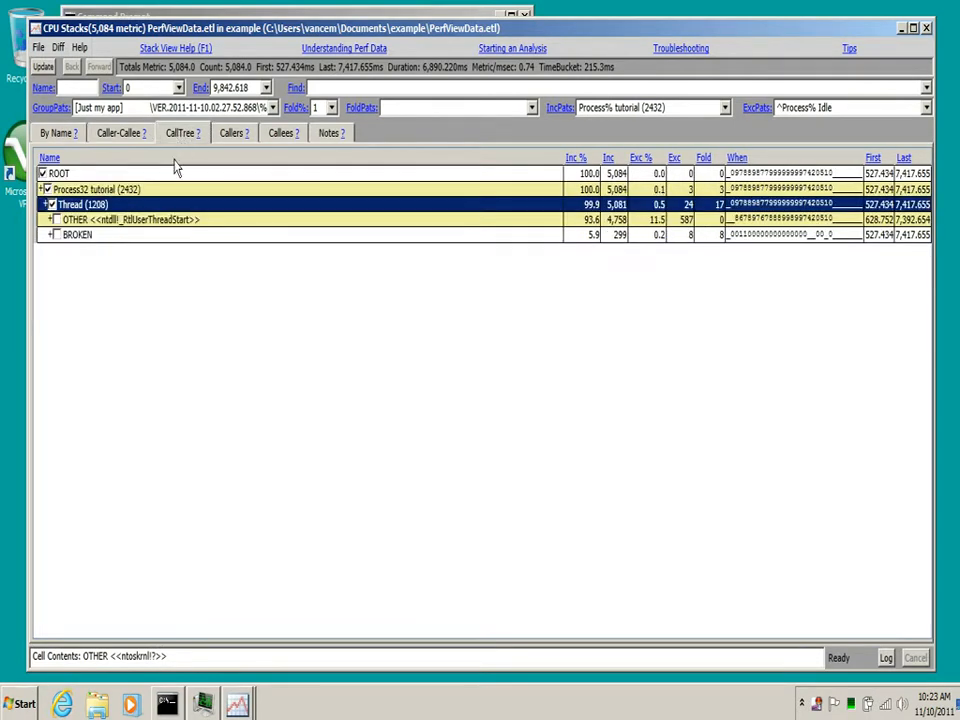
pyautogui.click(57, 220)
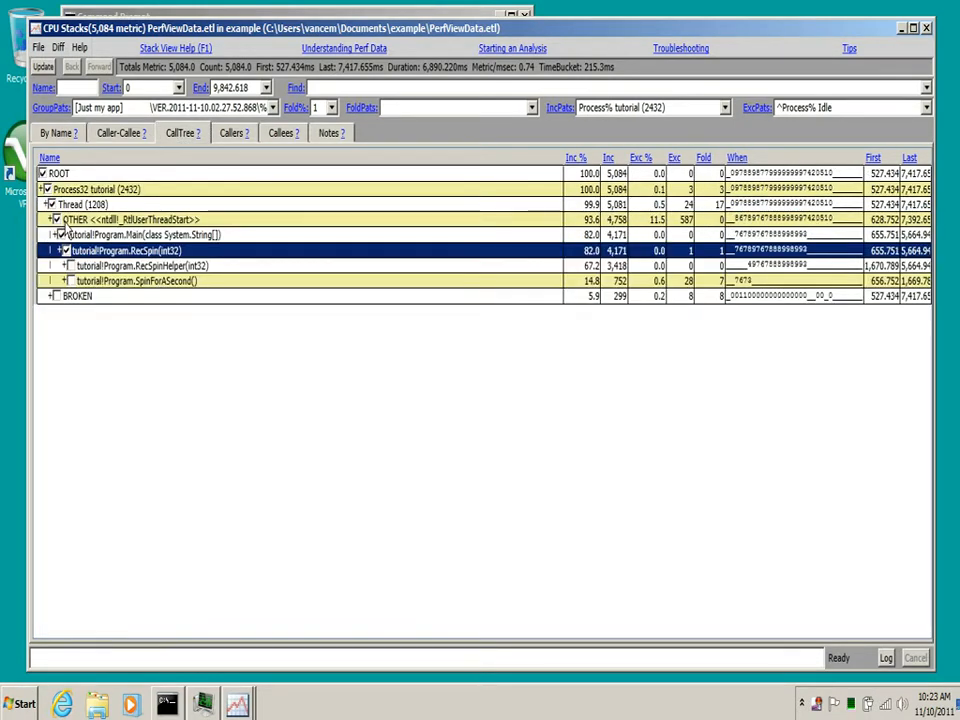
# - Remove all grouping and folding by setting the group patterns and the fold percentage to blank
pyautogui.click(272, 108)
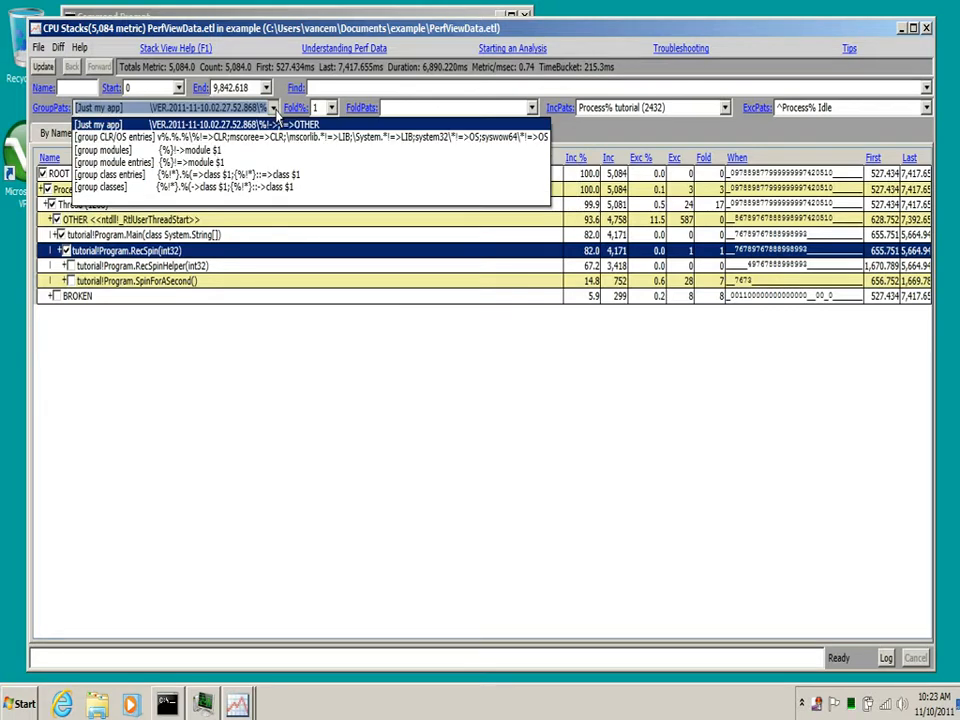
pyautogui.click(269, 205)
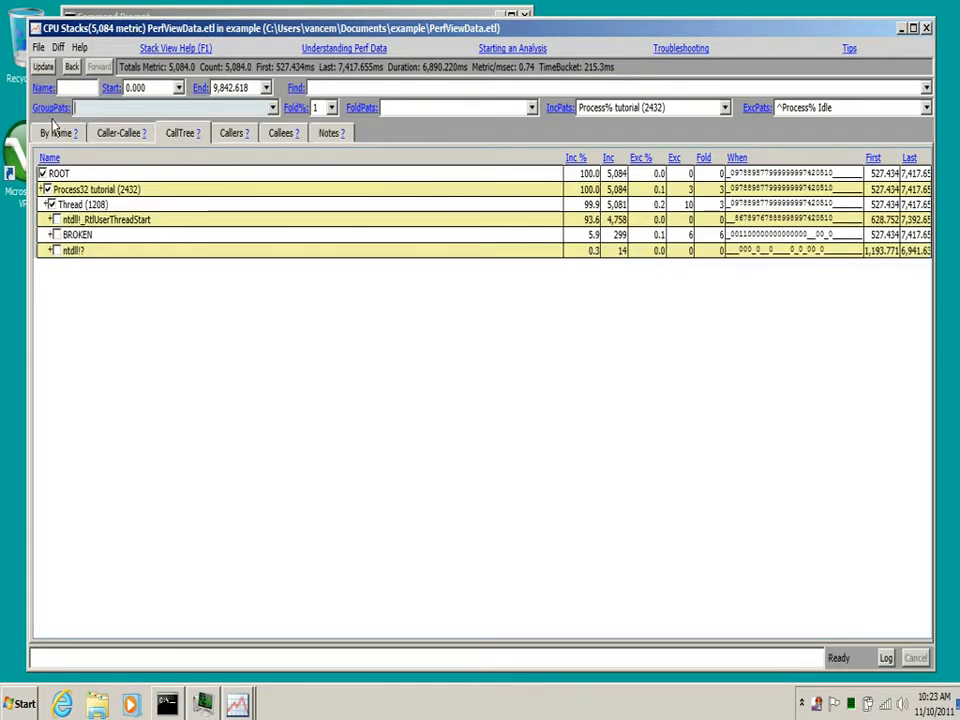
pyautogui.click(332, 109)
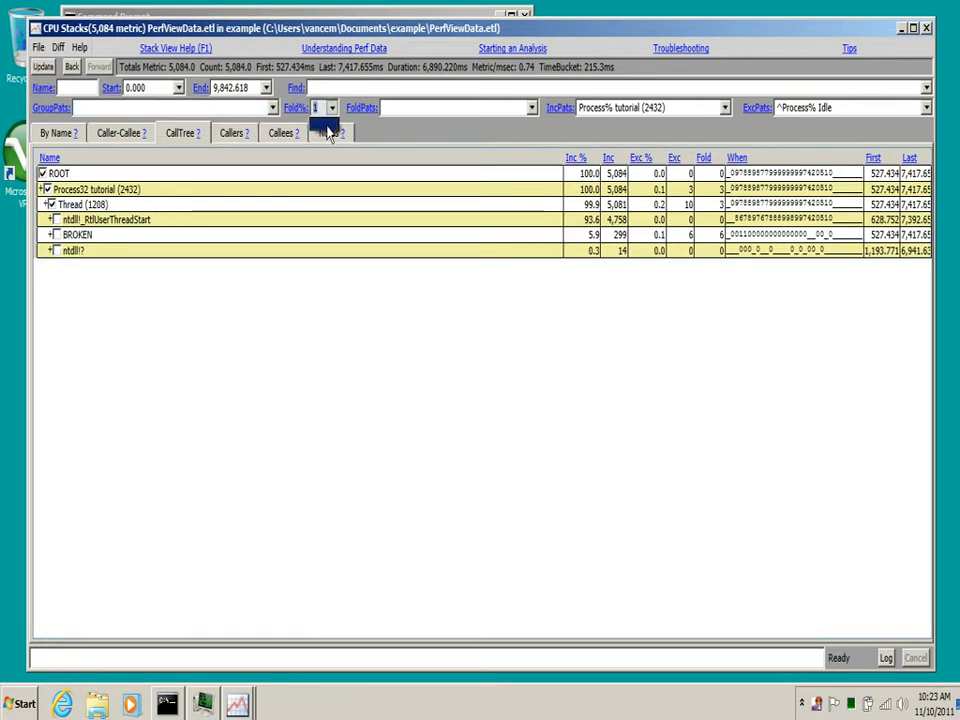
pyautogui.click(328, 132)
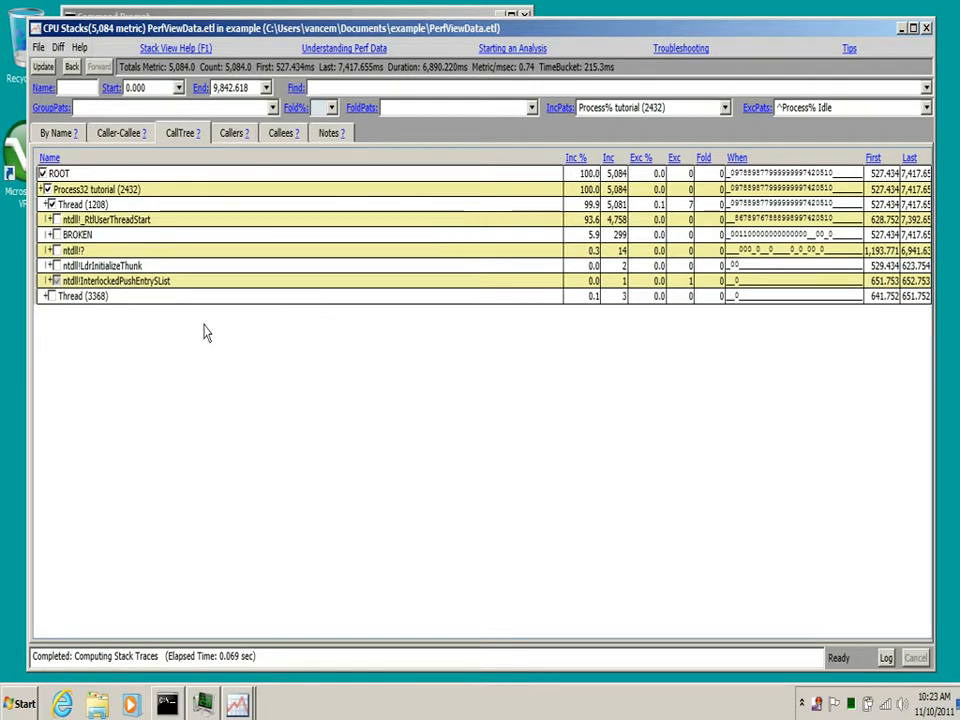
# - Expand every node of the call tree beneath ROOT
pyautogui.rightClick(60, 177)
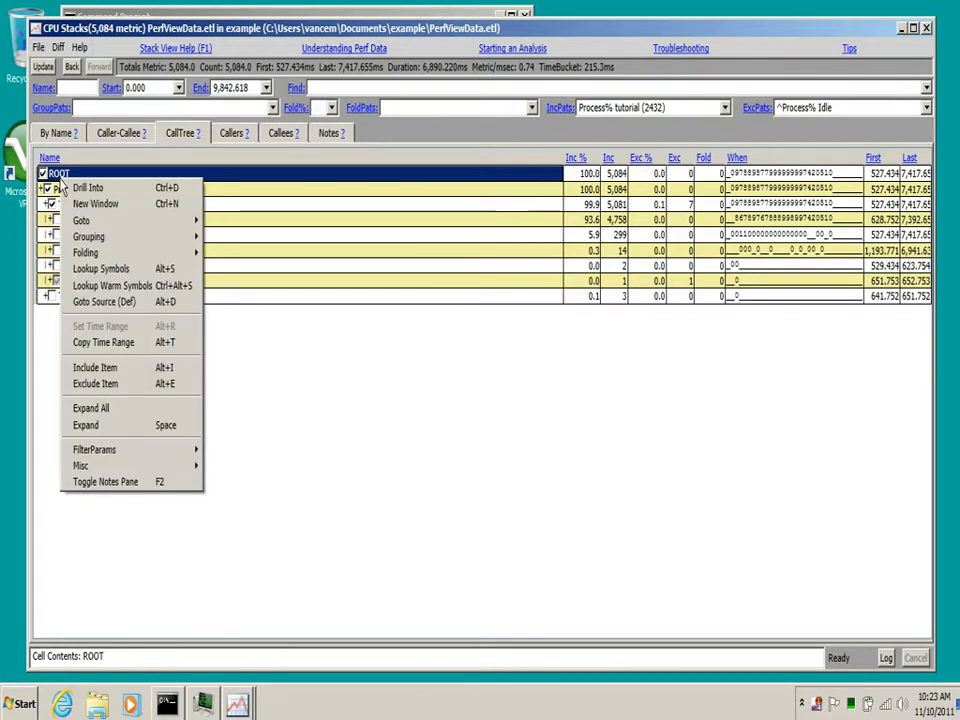
pyautogui.click(135, 428)
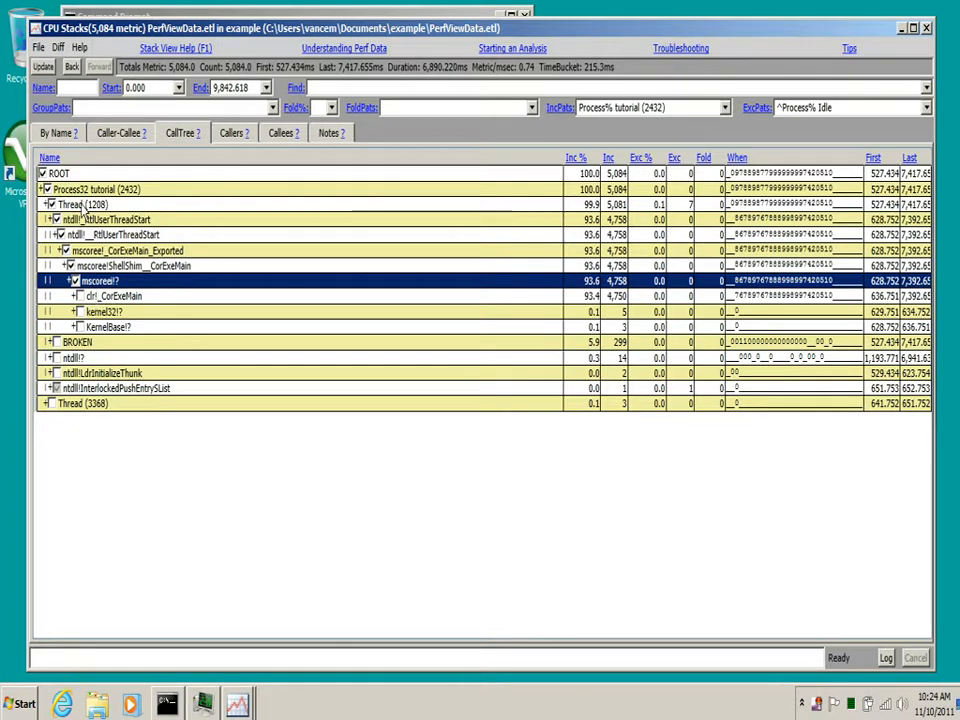
pyautogui.rightClick(57, 177)
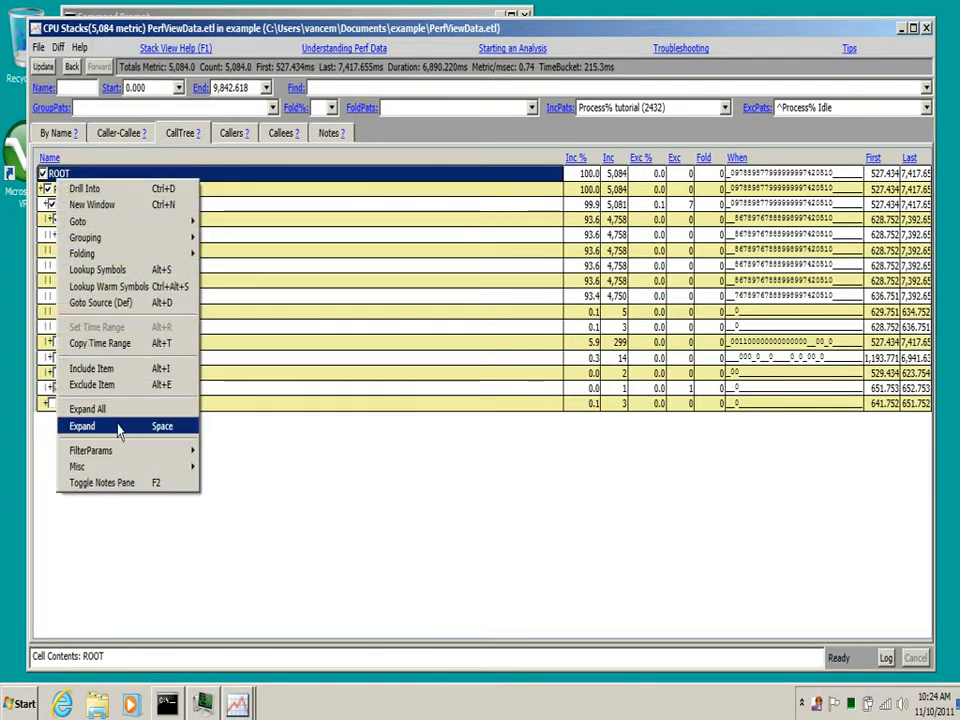
pyautogui.click(122, 411)
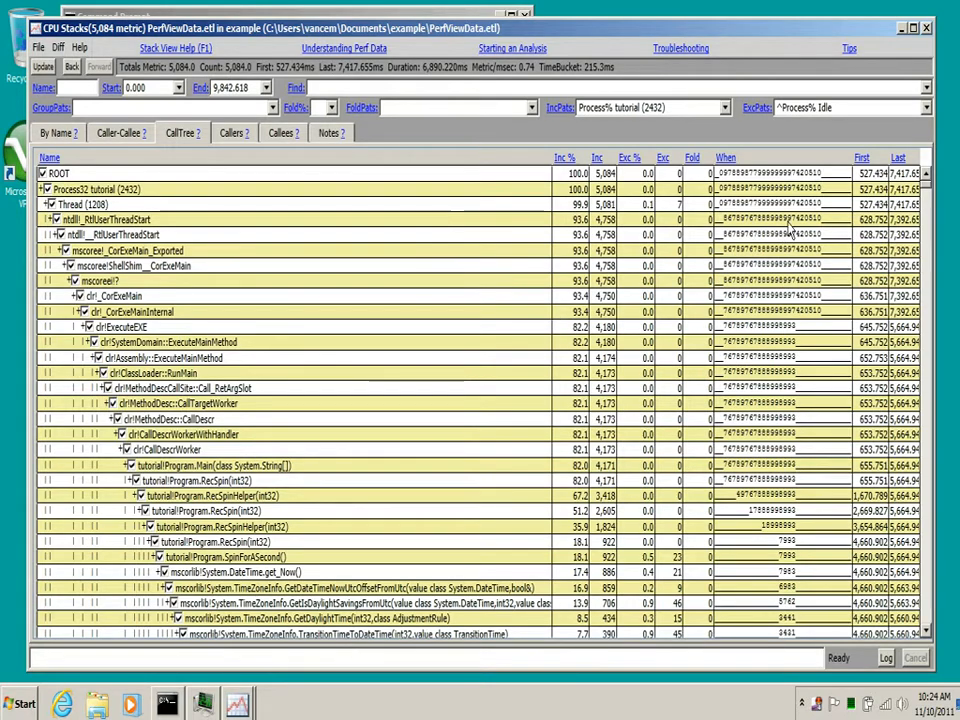
pyautogui.moveTo(926, 205)
pyautogui.mouseDown()
pyautogui.moveTo(922, 600)
pyautogui.moveTo(913, 265)
pyautogui.moveTo(930, 193)
pyautogui.mouseUp()
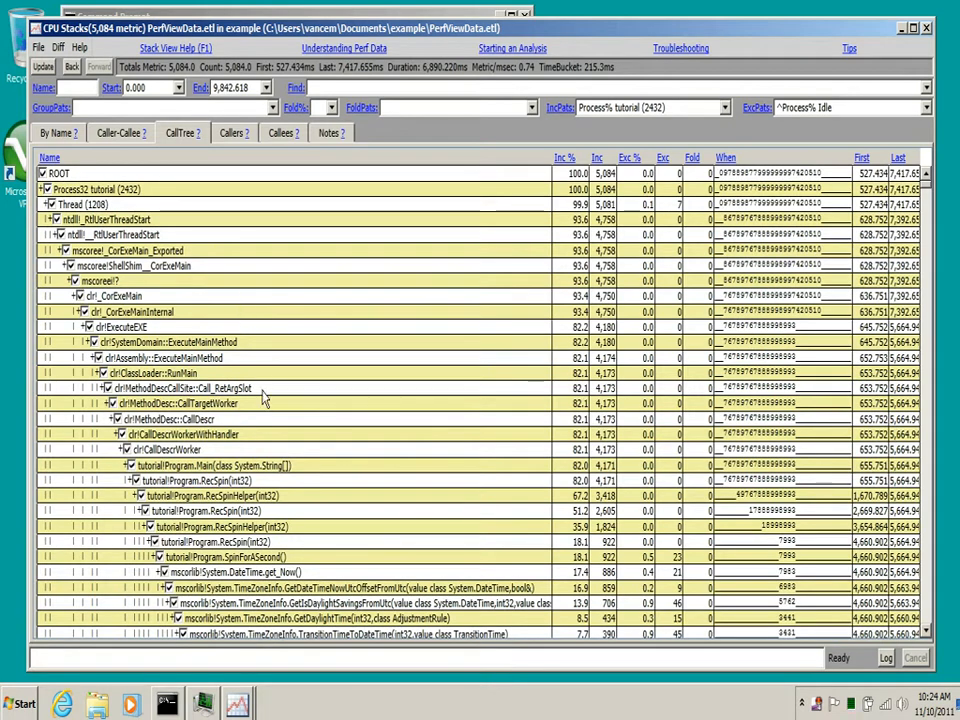
# - Go to the source code of tutorial!Program.Main, trusting the tutorial.pdb symbol file
pyautogui.click(251, 467)
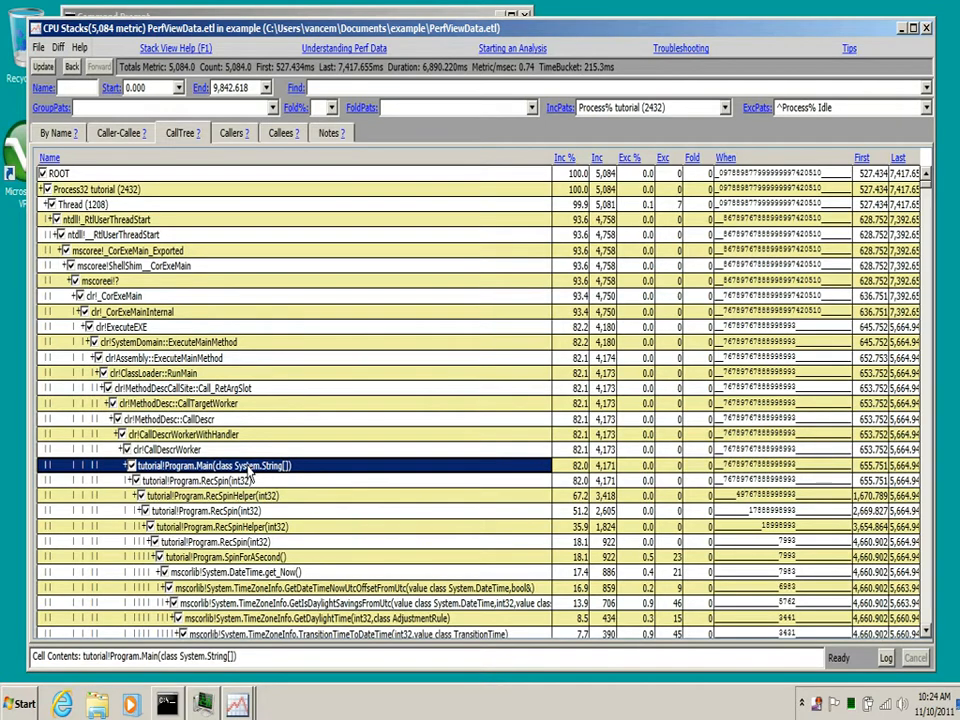
pyautogui.hotkey('alt', 'd')
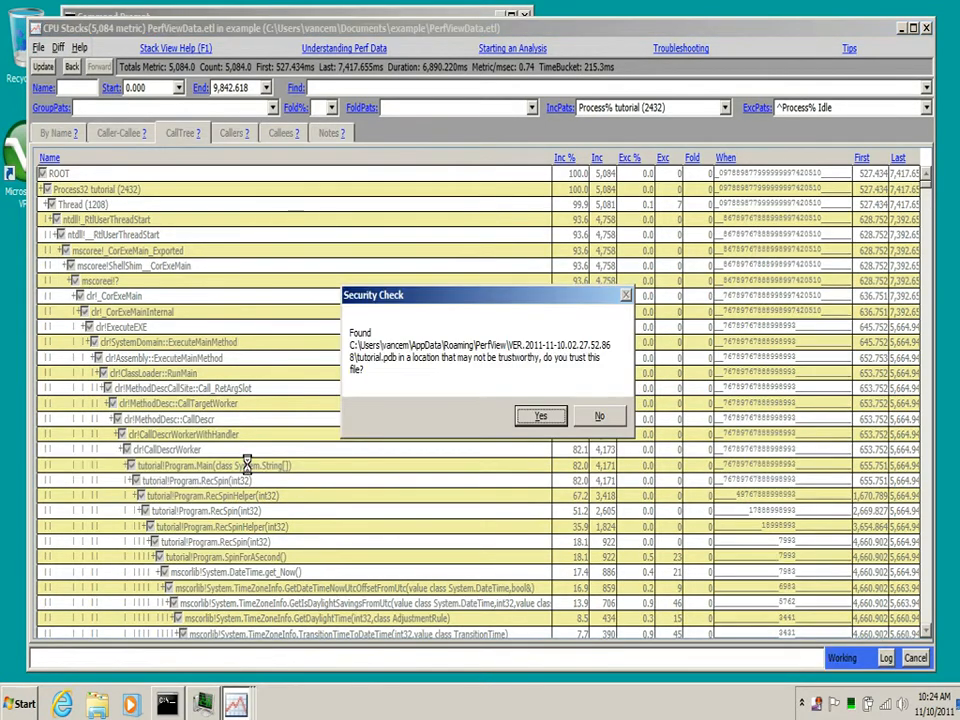
pyautogui.click(540, 418)
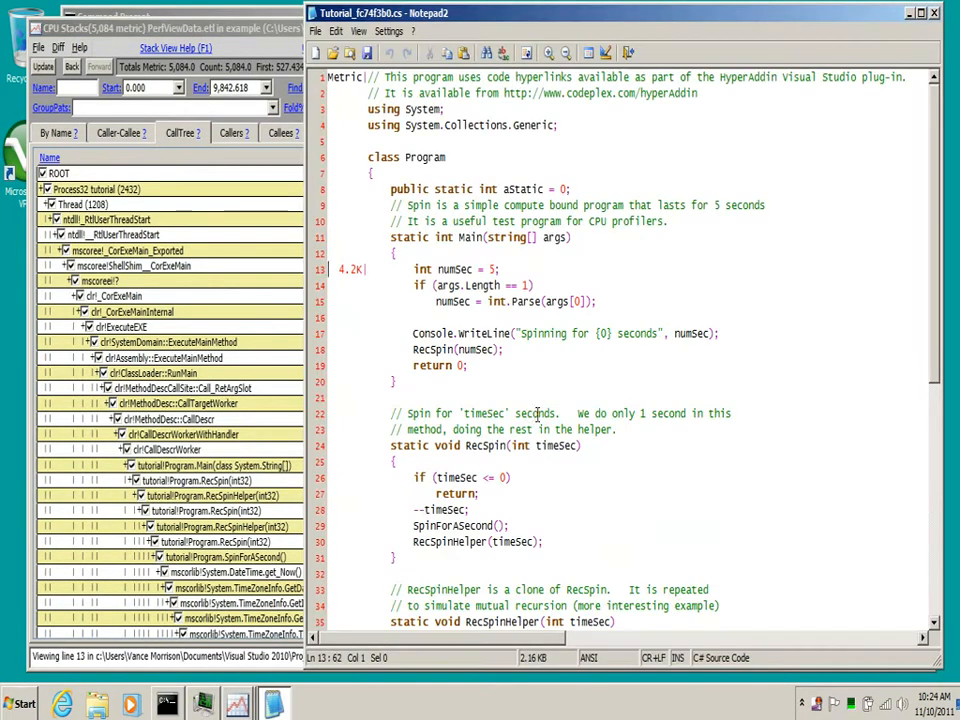
# - Review the Main and RecSpin methods in the source file, including the RecSpin(numSec) call
pyautogui.scroll(-1, 573, 349)
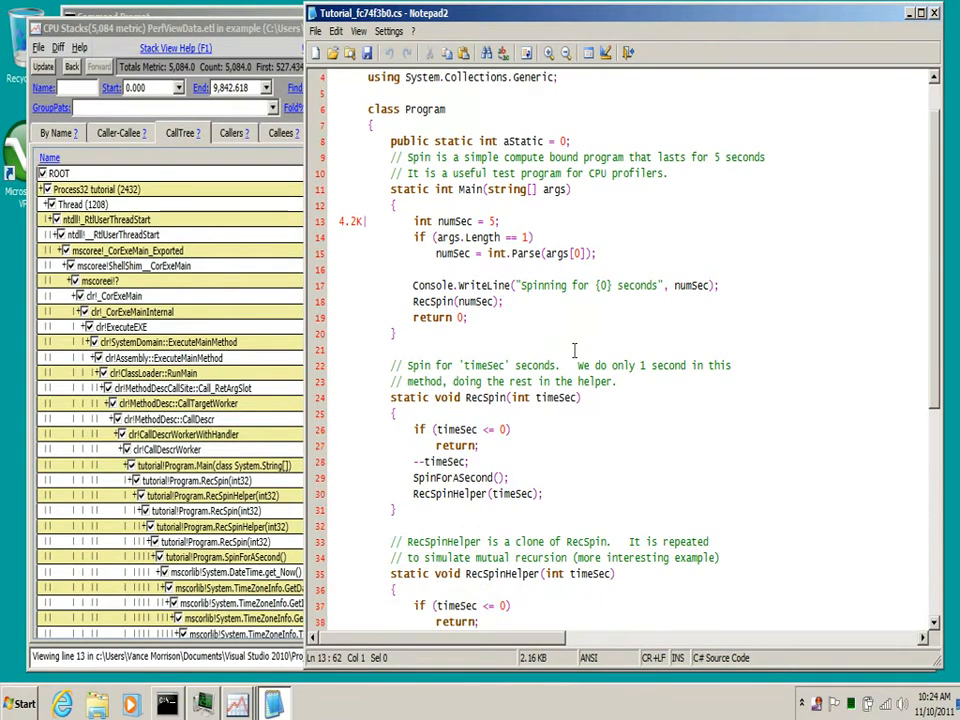
pyautogui.moveTo(393, 189); pyautogui.dragTo(550, 217)
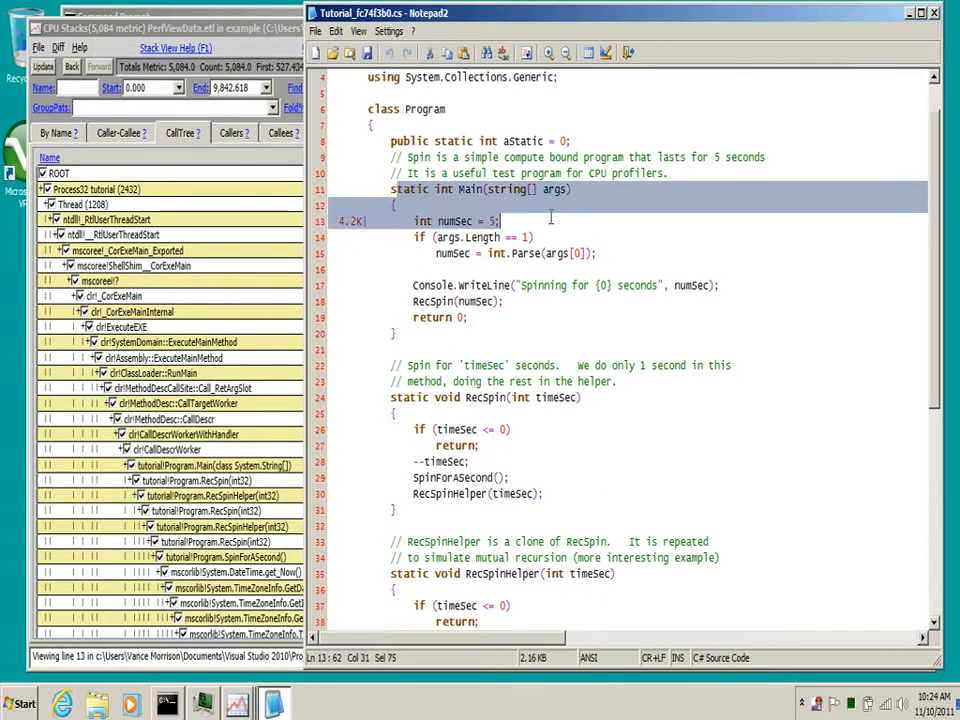
pyautogui.moveTo(412, 301); pyautogui.dragTo(515, 304)
pyautogui.click(466, 399)
pyautogui.scroll(-5, 484, 461)
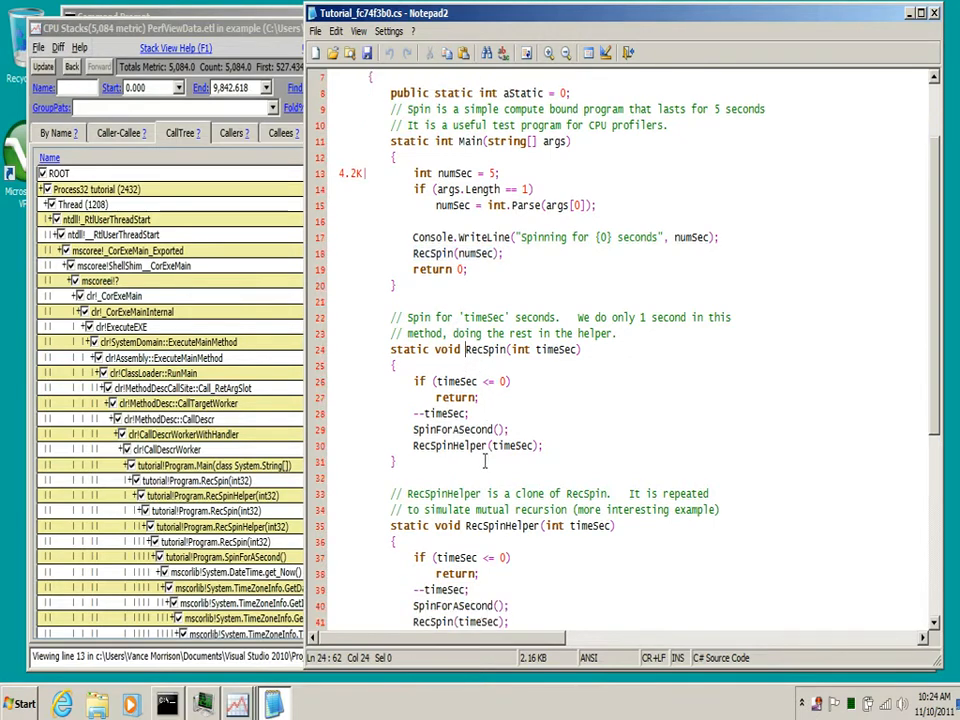
pyautogui.scroll(-3, 498, 345)
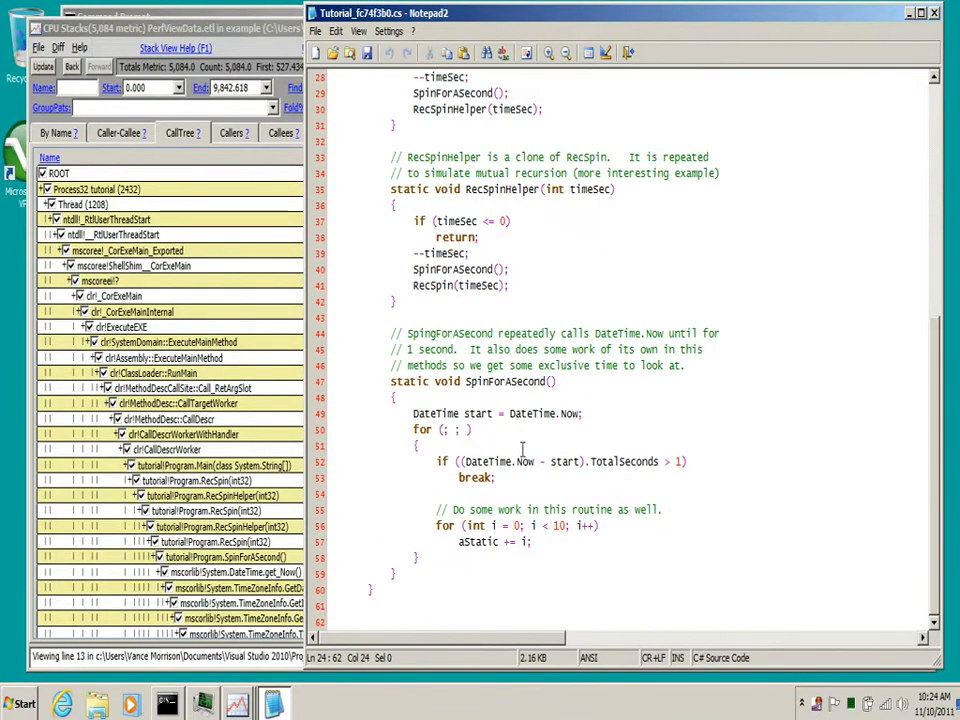
# - Examine the SpinForASecond method's loop and its DateTime.Now check, and close the source file
pyautogui.moveTo(388, 397); pyautogui.dragTo(517, 489)
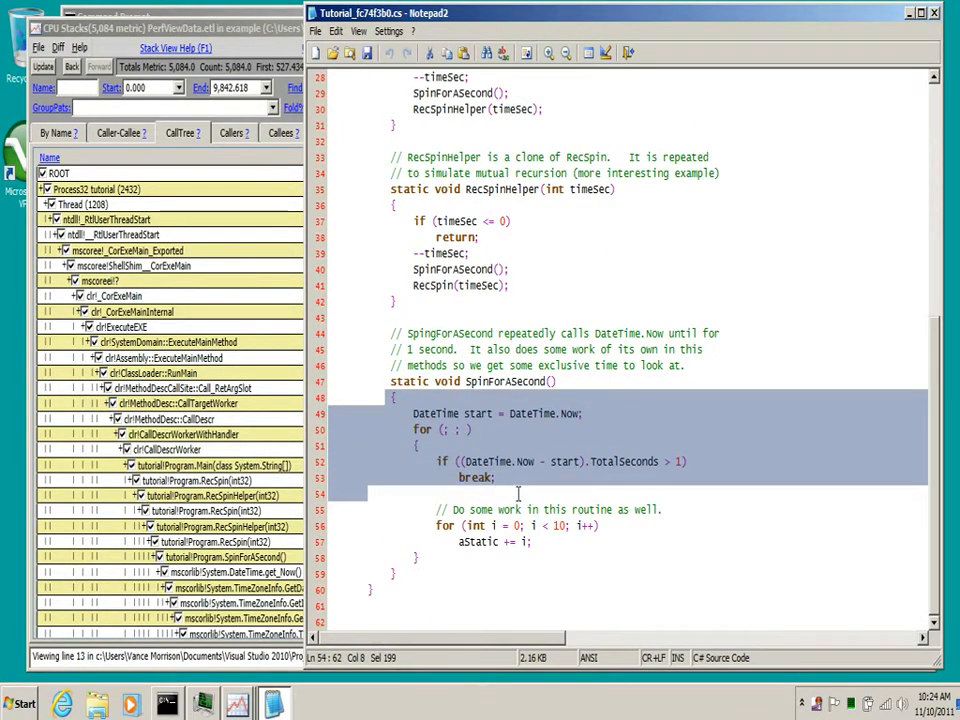
pyautogui.click(458, 461)
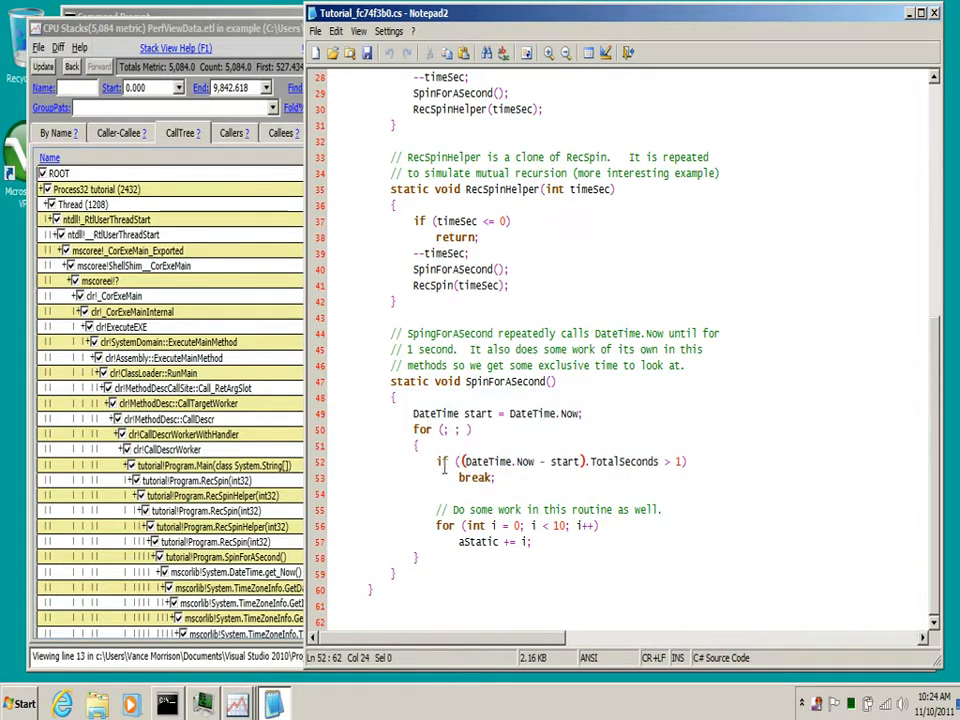
pyautogui.moveTo(436, 461); pyautogui.dragTo(496, 478)
pyautogui.moveTo(412, 429); pyautogui.dragTo(498, 525)
pyautogui.moveTo(465, 461); pyautogui.dragTo(535, 461)
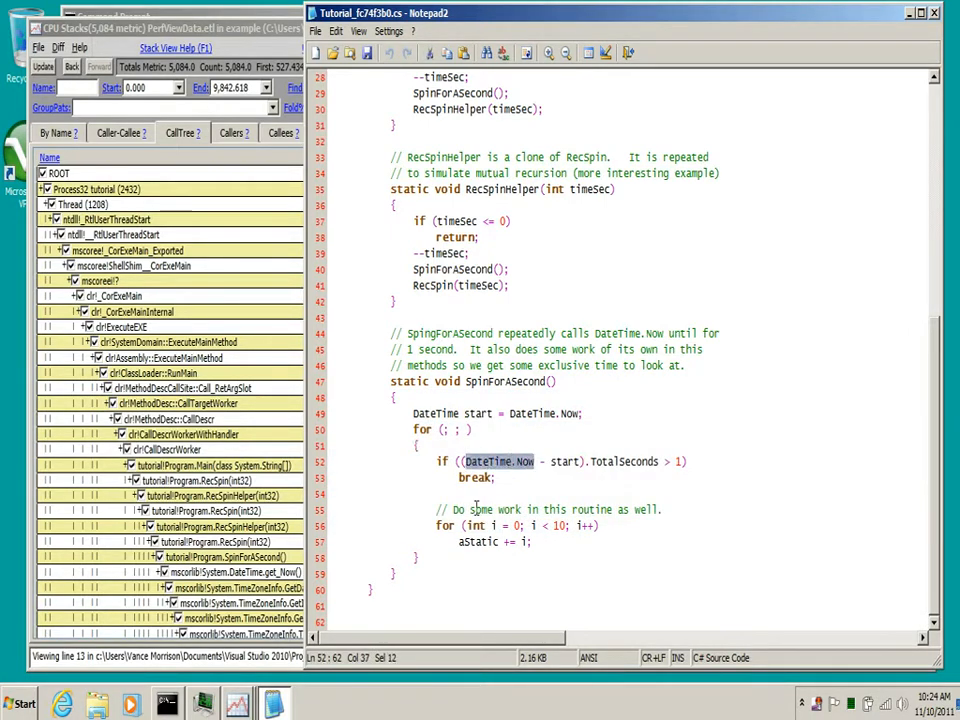
pyautogui.moveTo(420, 558); pyautogui.dragTo(310, 434)
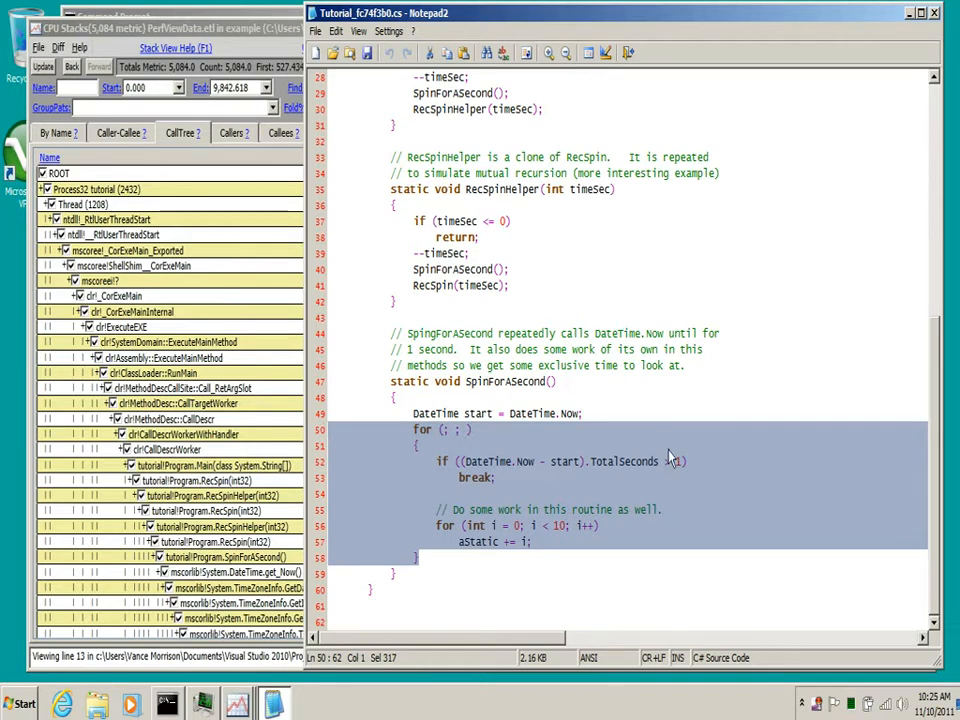
pyautogui.click(562, 488)
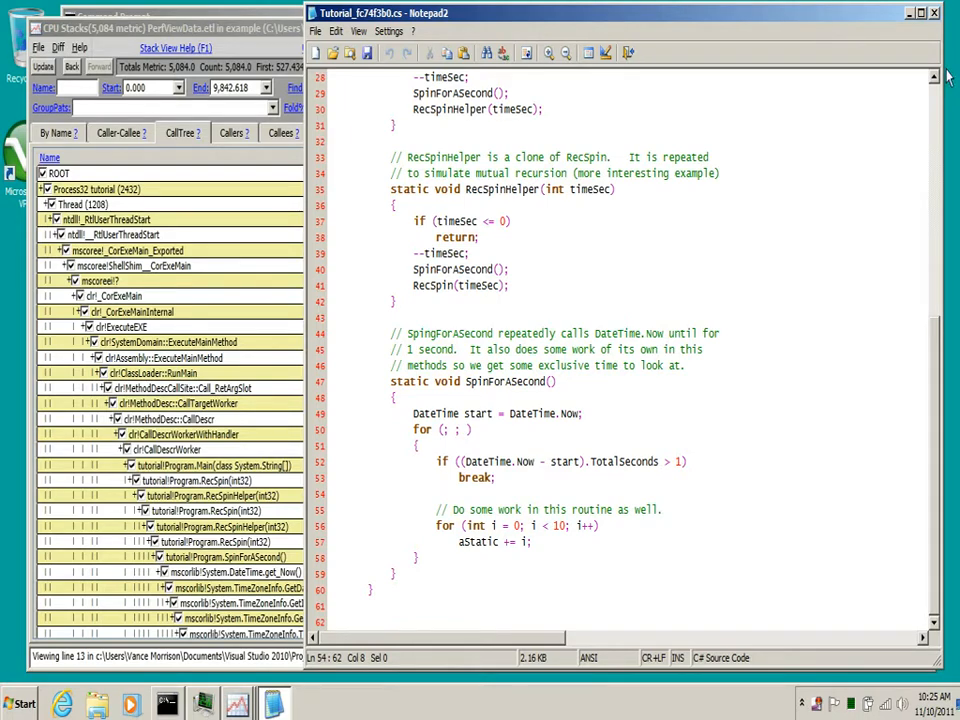
pyautogui.click(935, 14)
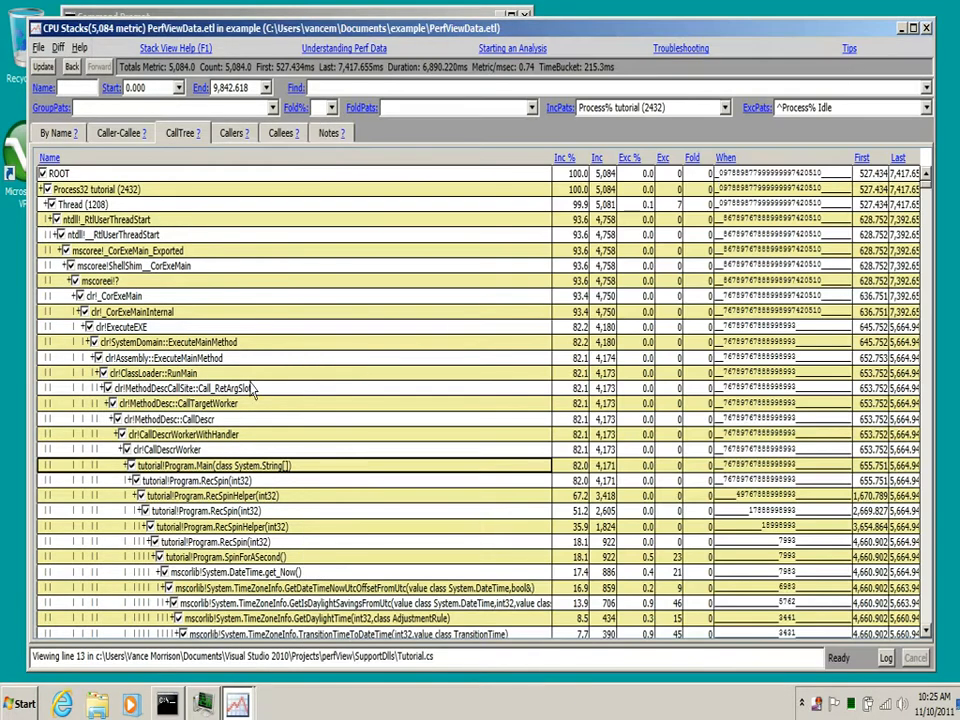
# - Examine the expanded call tree, tracing the path from ROOT through the tutorial process and Thread (1208) down to clr!_CorExeMain
pyautogui.scroll(-4, 265, 420)
pyautogui.scroll(-3, 266, 420)
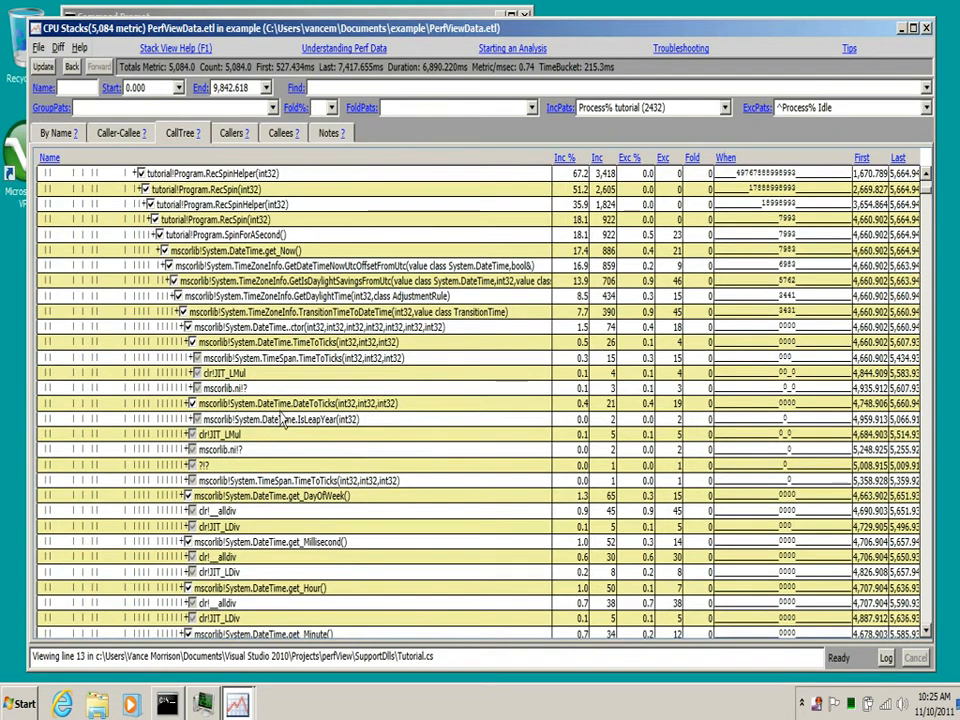
pyautogui.scroll(7, 292, 428)
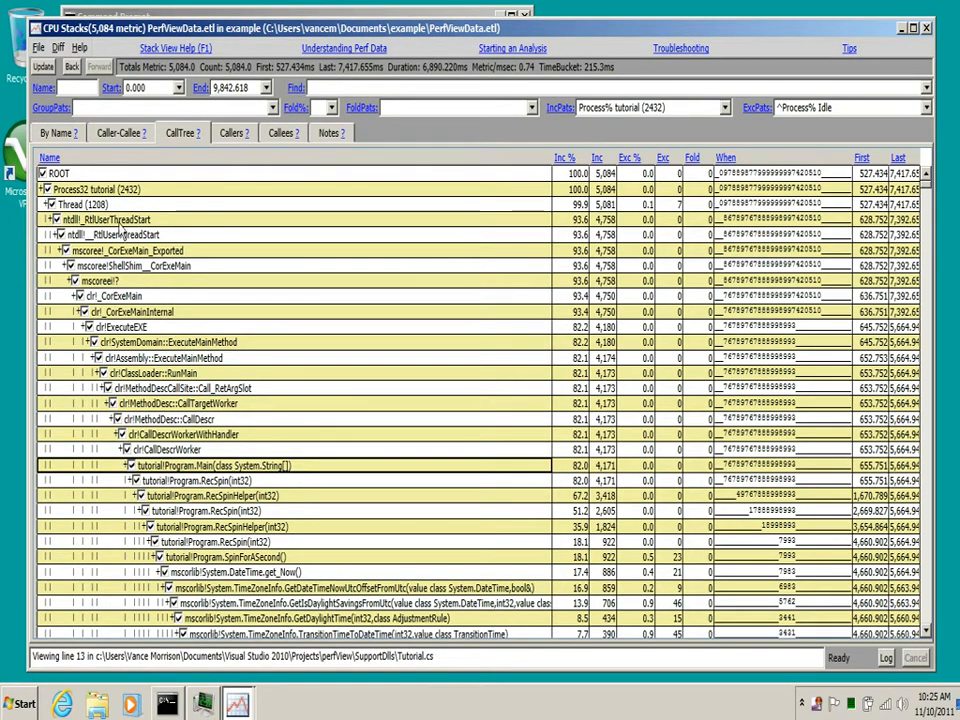
pyautogui.click(72, 176)
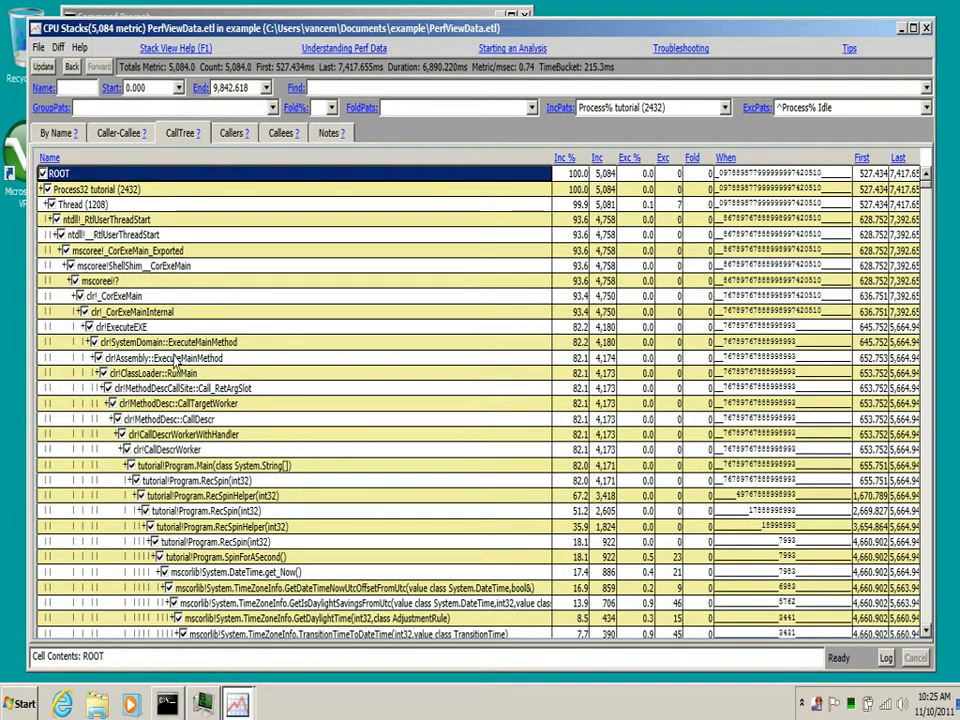
pyautogui.click(72, 189)
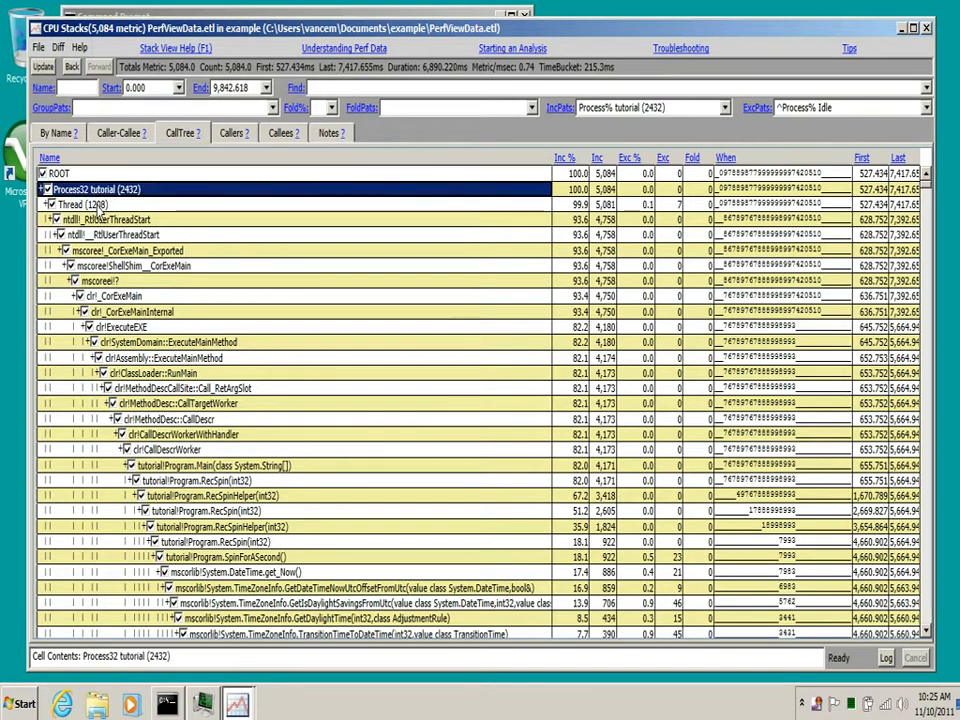
pyautogui.click(96, 204)
pyautogui.click(112, 221)
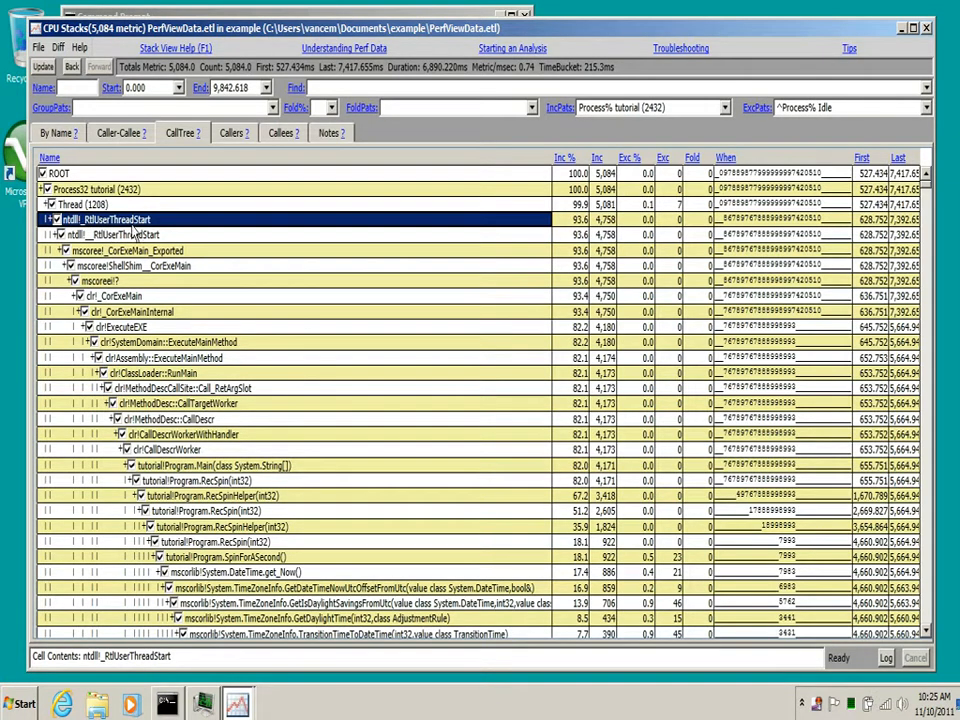
pyautogui.click(108, 251)
pyautogui.click(108, 297)
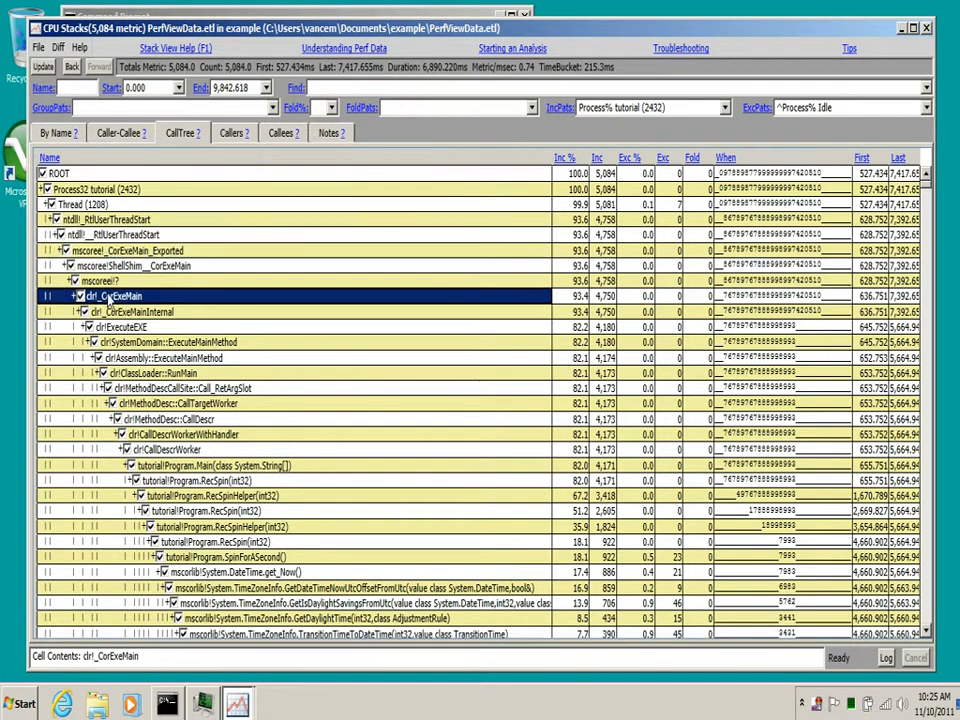
# - Trace the call path from clr!SystemDomain::ExecuteMainMethod through clr!MethodDesc::CallDescr and tutorial!Program.Main to the nested RecSpin calls
pyautogui.click(105, 342)
pyautogui.click(130, 419)
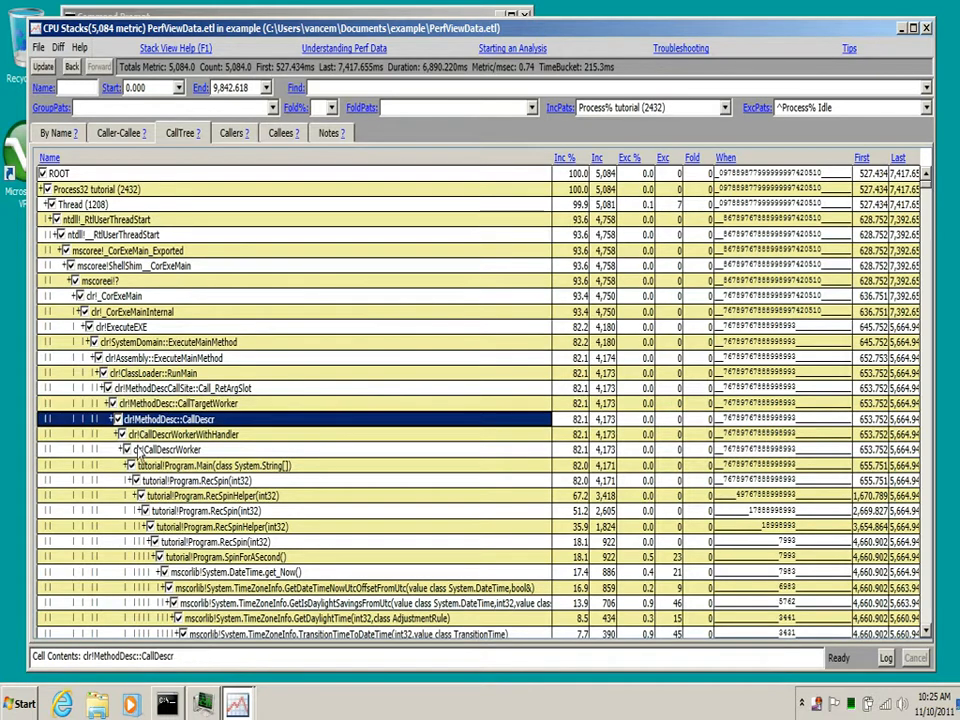
pyautogui.click(152, 465)
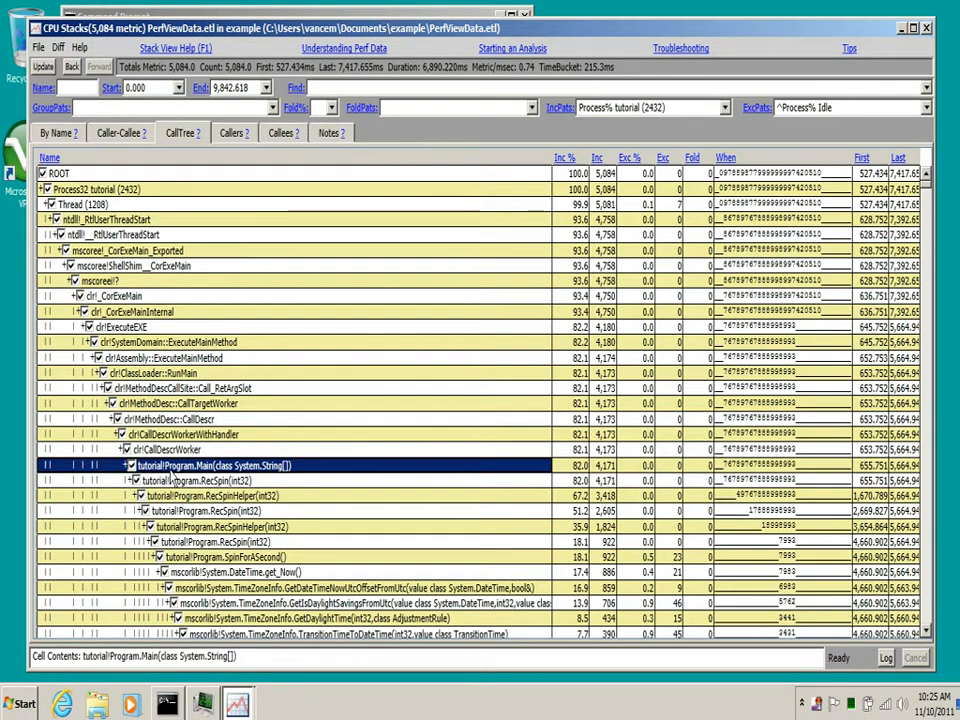
pyautogui.scroll(-4, 178, 478)
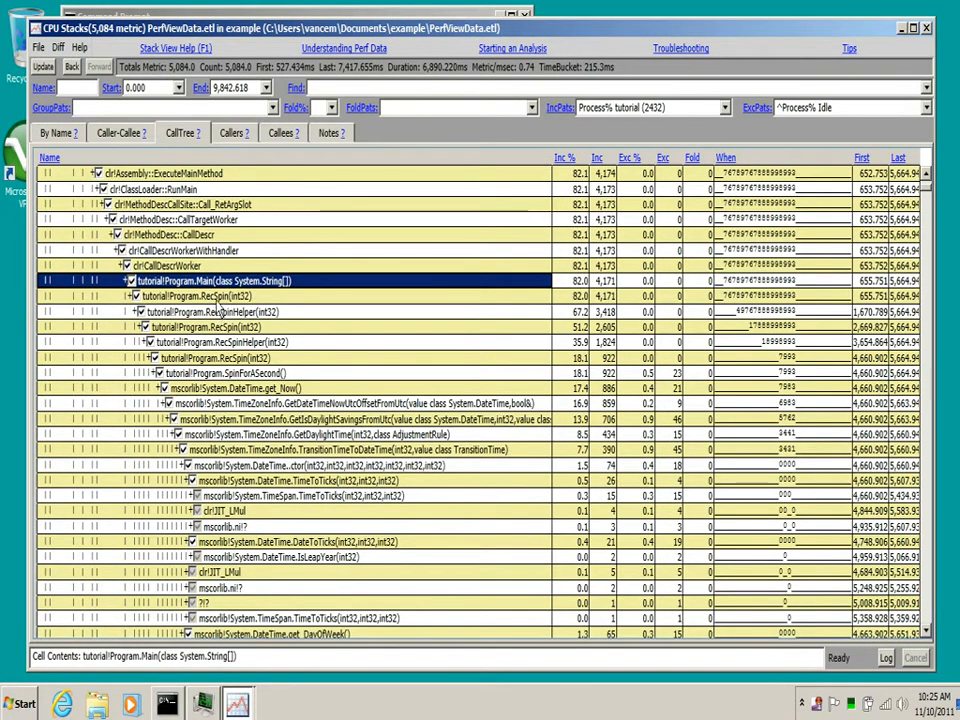
pyautogui.press('Down')
pyautogui.press('Down')
pyautogui.press('Down')
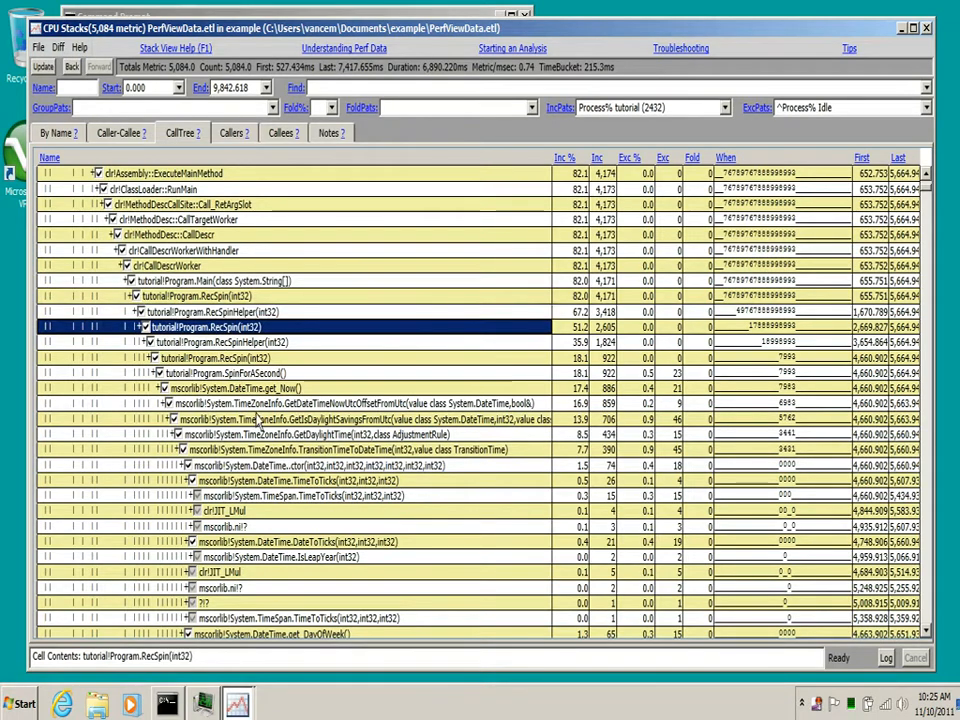
# - Trace the call path below RecSpin through SpinForASecond, DateTime.get_Now and the TimeZoneInfo methods down to DateTime.TimeToTicks and clr!JIT_LMul
pyautogui.press('Down')
pyautogui.press('Down')
pyautogui.press('Down')
pyautogui.press('Down')
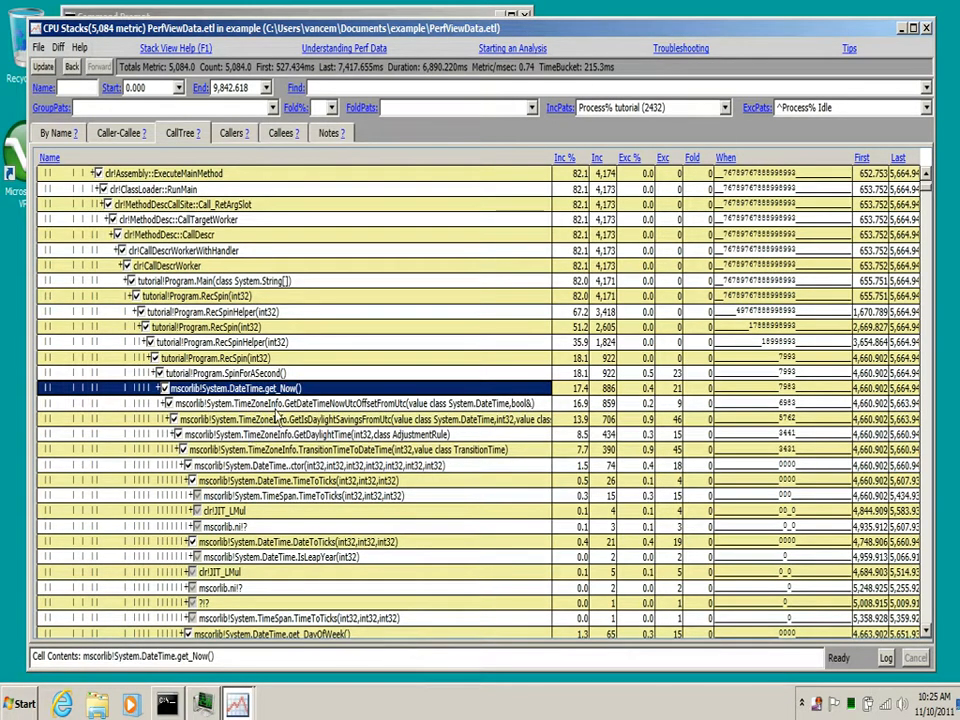
pyautogui.press('Down')
pyautogui.press('Down')
pyautogui.press('Down')
pyautogui.press('Down')
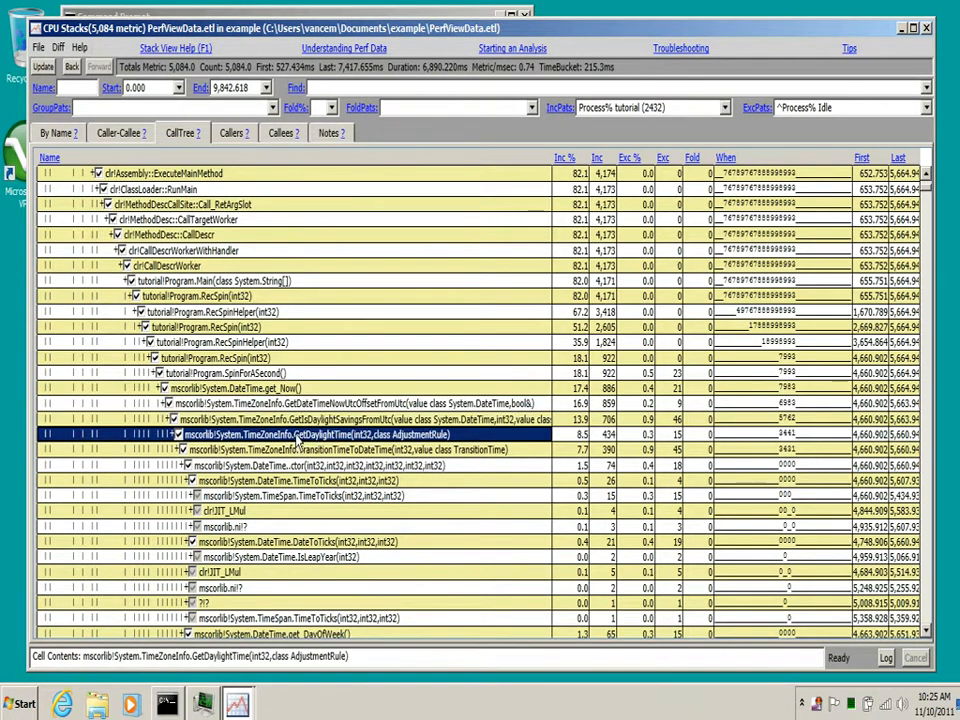
pyautogui.press('Down')
pyautogui.press('Down')
pyautogui.press('Down')
pyautogui.press('Down')
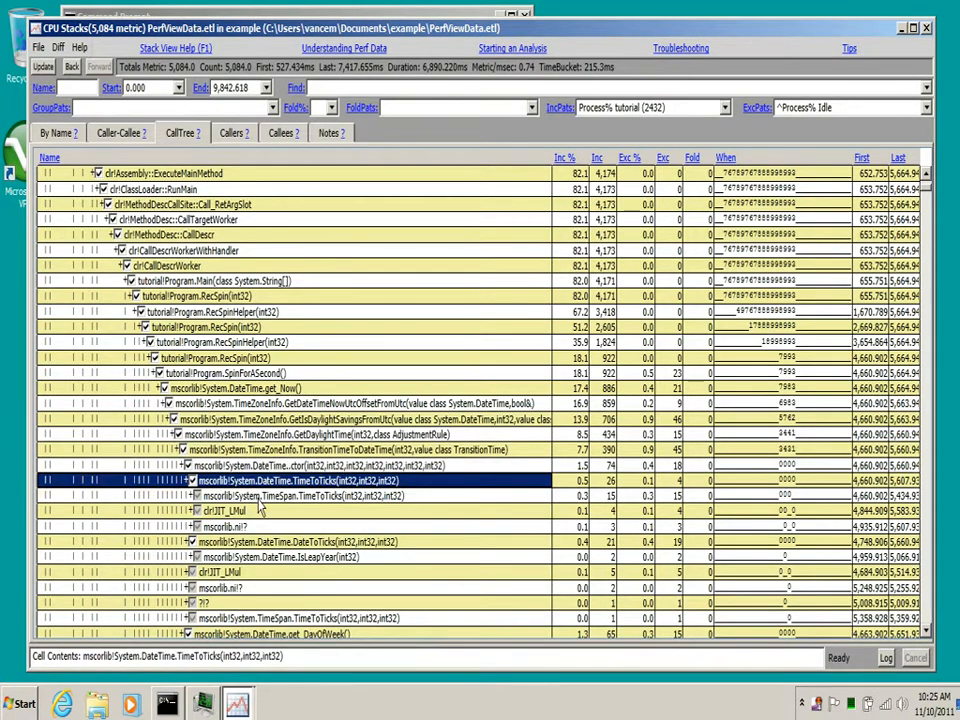
pyautogui.scroll(-1, 255, 526)
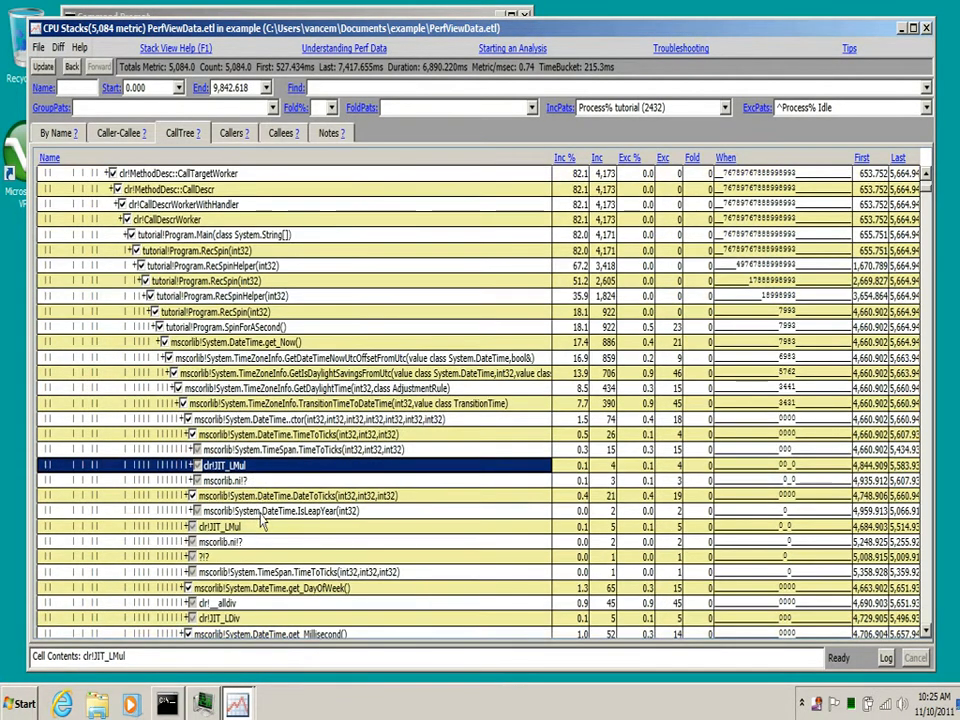
pyautogui.scroll(-3, 248, 483)
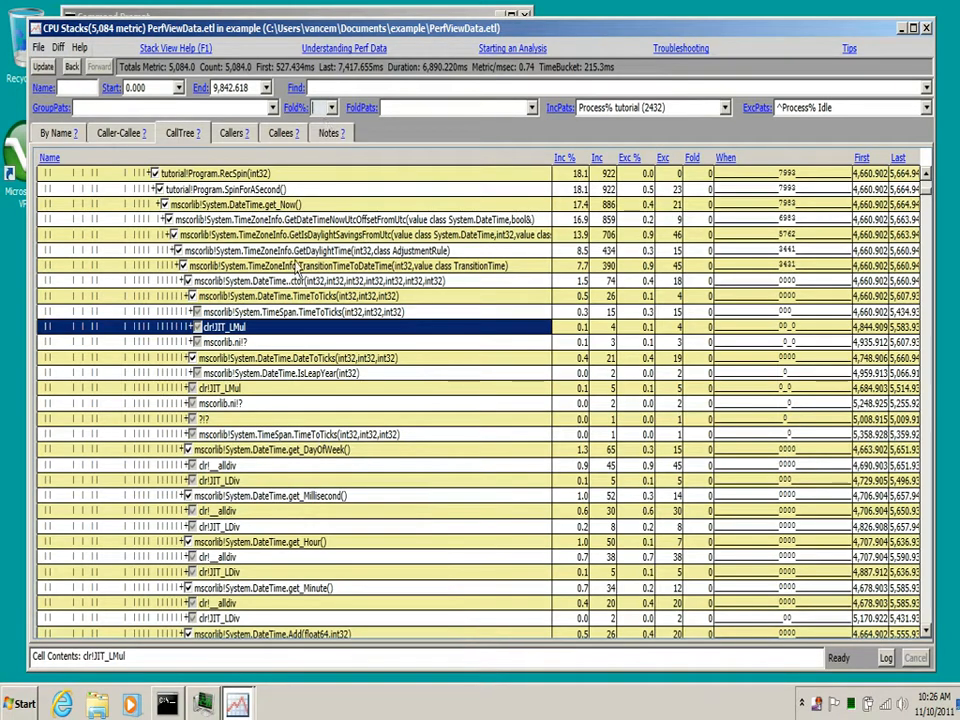
# - Try folding small call tree nodes at 1 percent and revert to the unfolded tree
pyautogui.write('1')
pyautogui.press('Return')
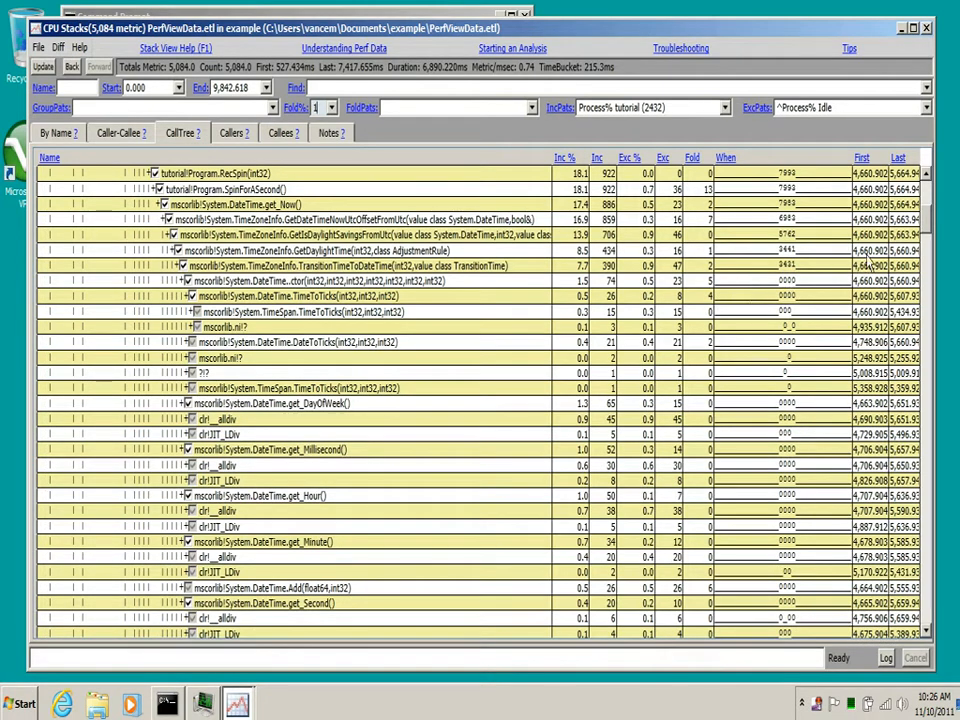
pyautogui.click(70, 66)
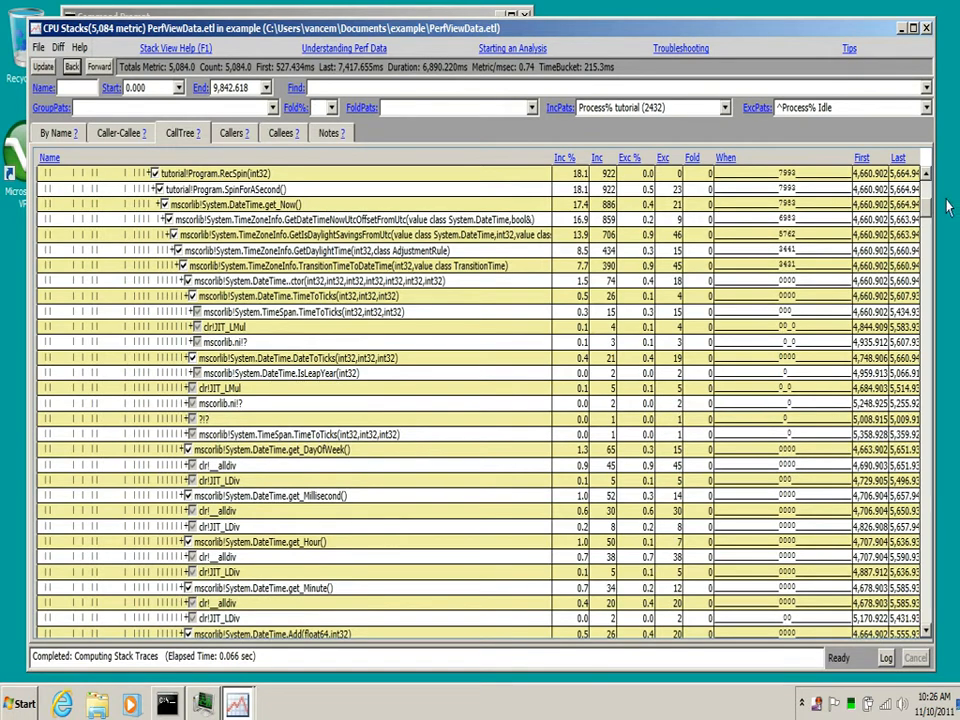
pyautogui.scroll(4, 928, 200)
pyautogui.scroll(4, 928, 200)
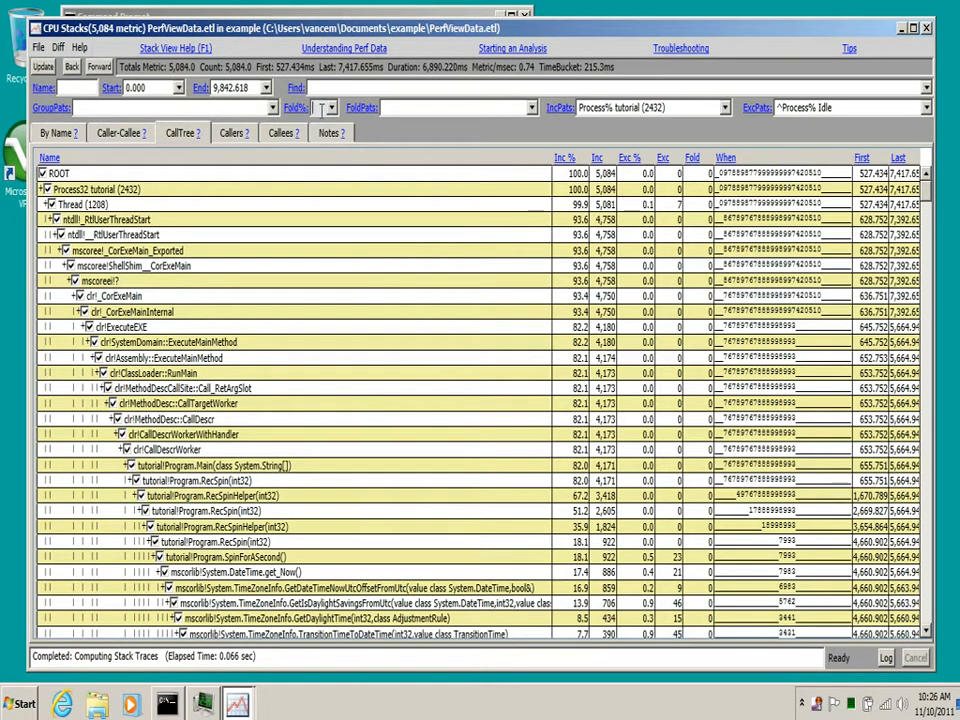
# - Set the fold percentage to 1 and compare ROOT's inclusive metric with the trace's total metric
pyautogui.press('Return')
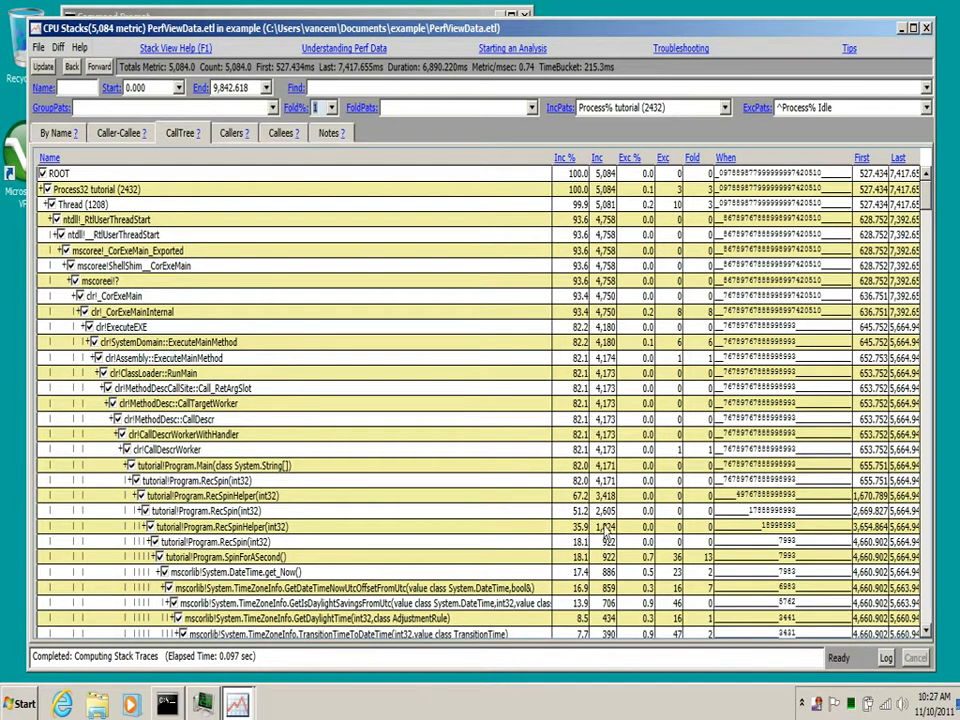
pyautogui.click(602, 173)
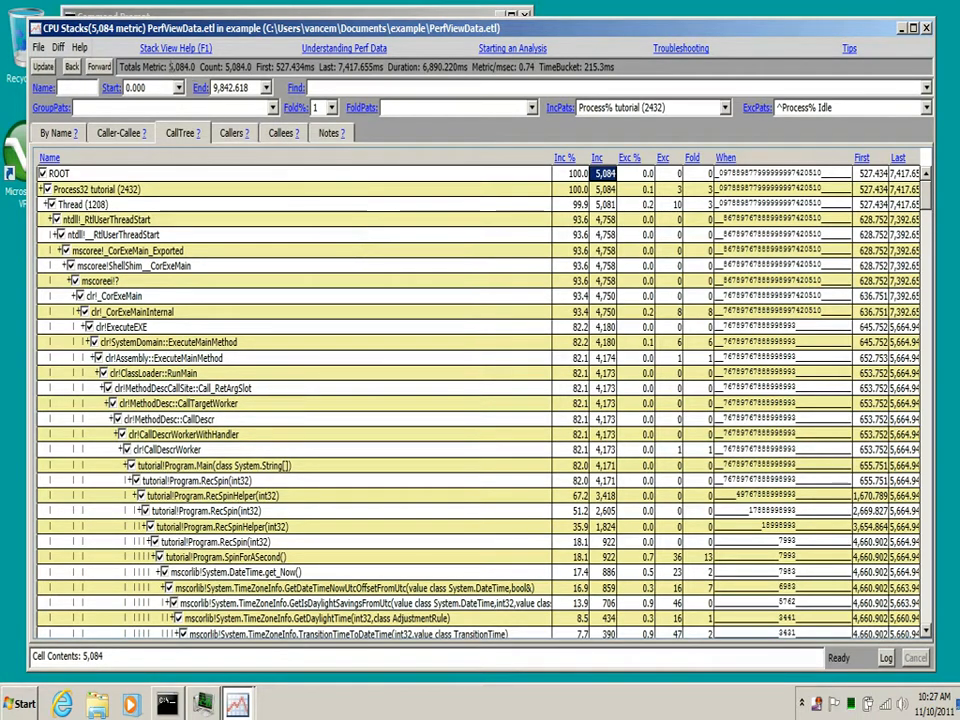
pyautogui.moveTo(167, 66); pyautogui.dragTo(204, 66)
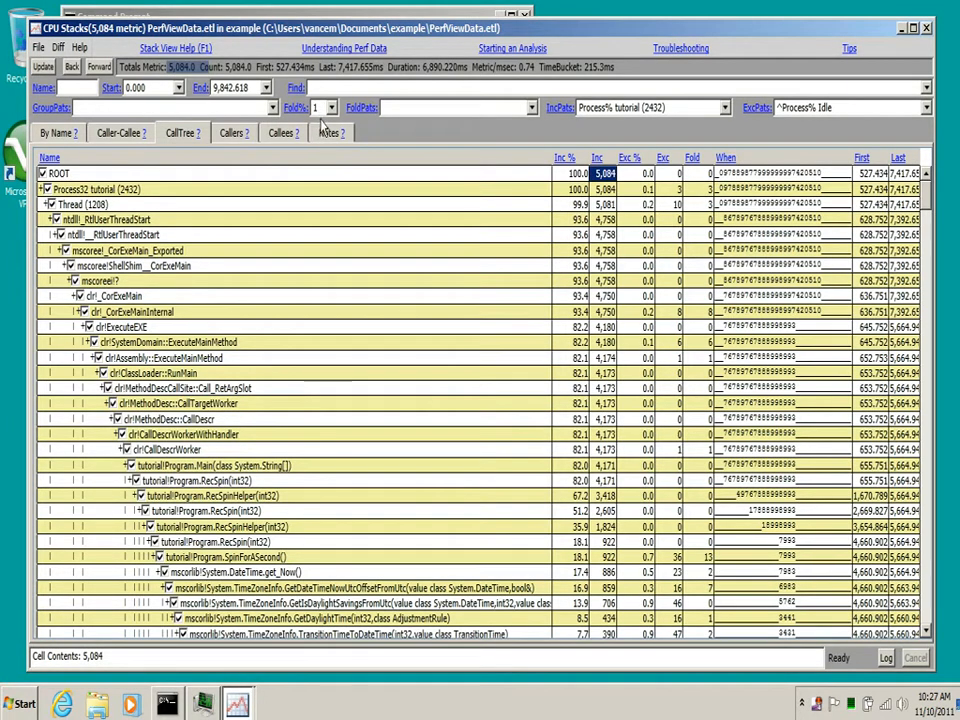
# - Try a fold percentage of 10 and look through the resulting call tree
pyautogui.write('0')
pyautogui.press('Return')
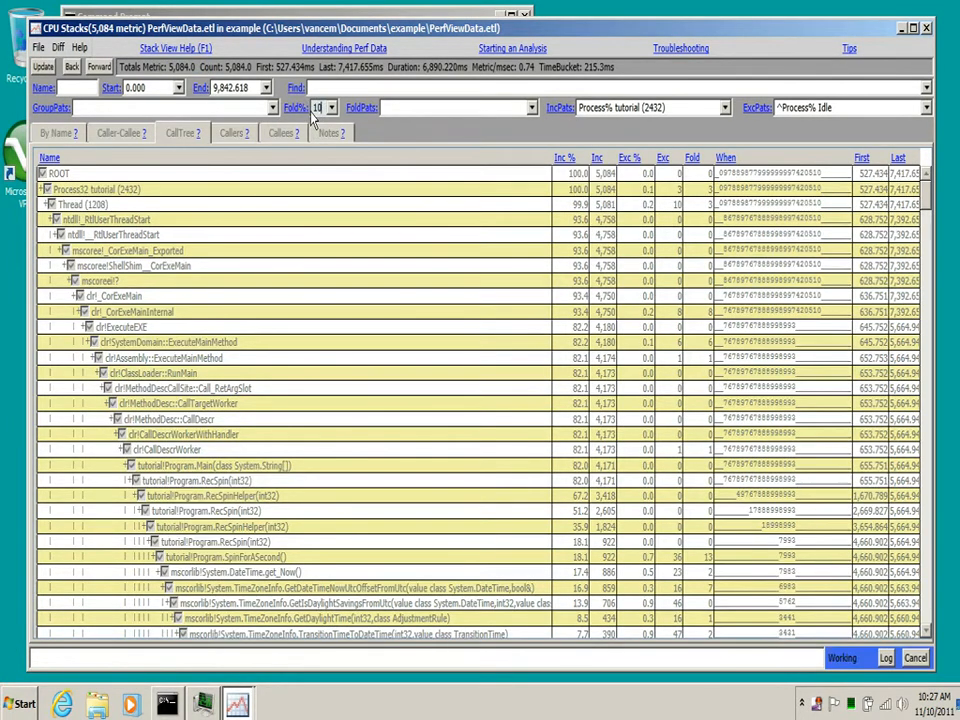
pyautogui.moveTo(927, 236); pyautogui.dragTo(937, 615)
pyautogui.scroll(10, 705, 465)
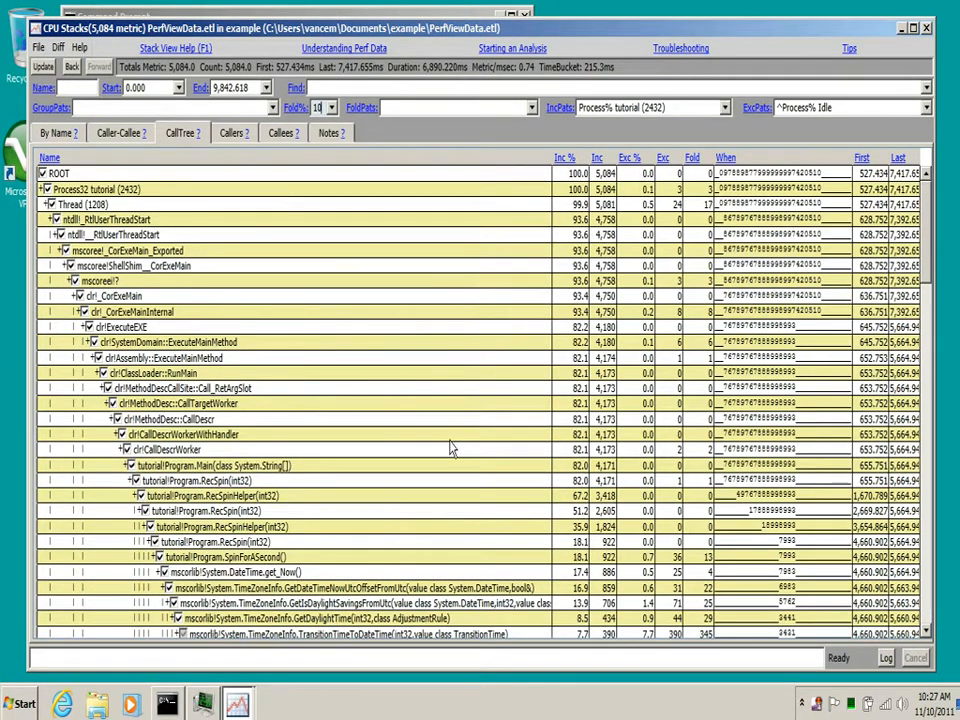
pyautogui.scroll(-6, 290, 479)
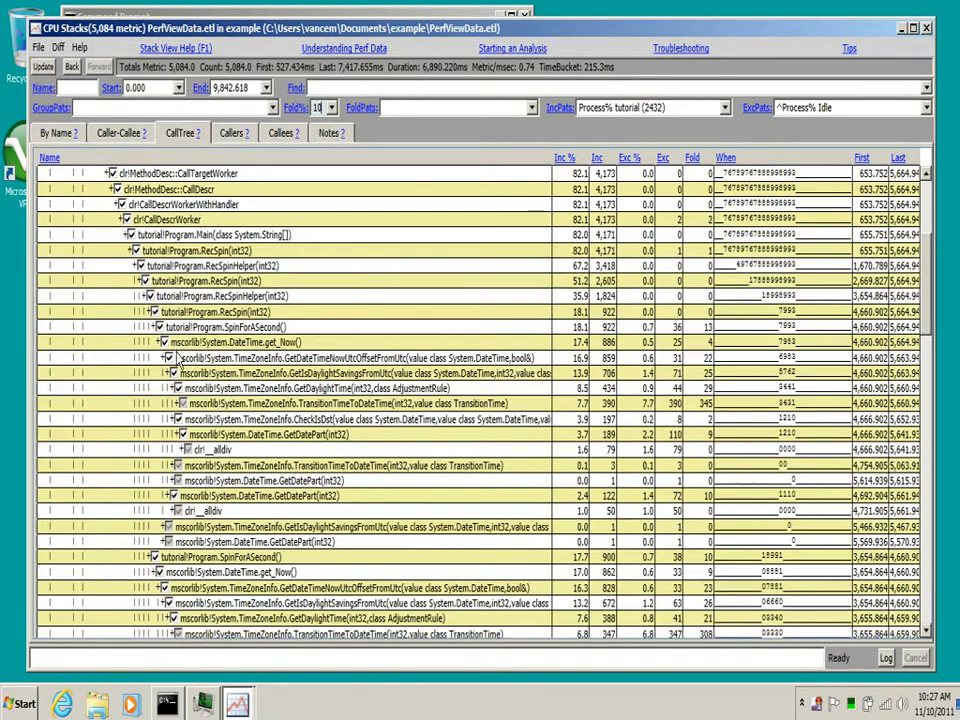
pyautogui.scroll(-4, 290, 479)
pyautogui.scroll(8, 228, 378)
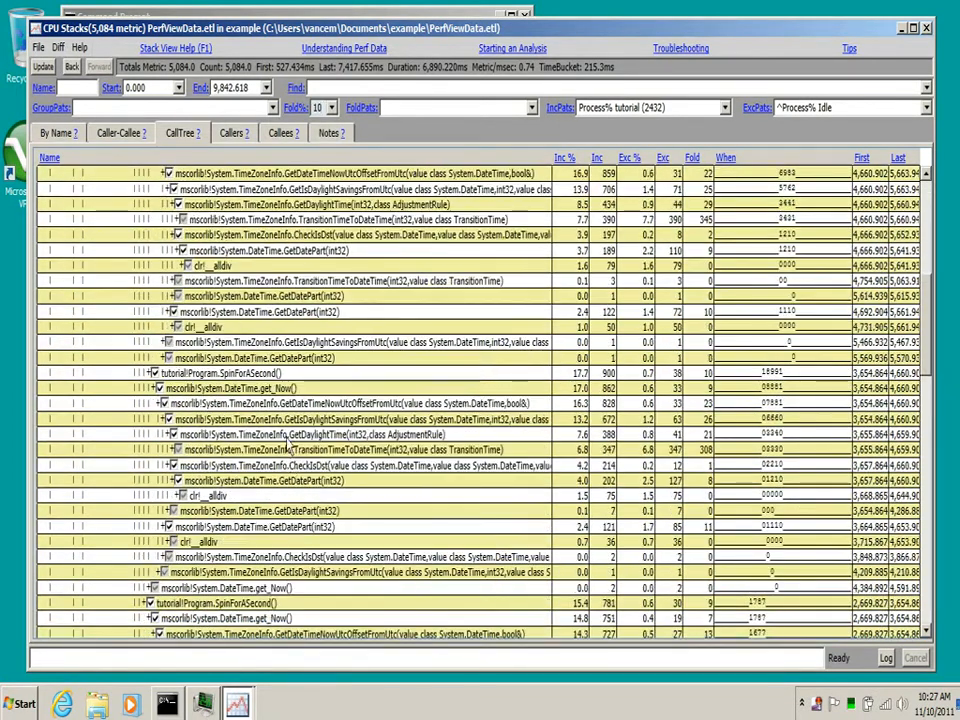
# - Compare the runtime startup frames from mscoreei to clr!CallDescrWorkerWithHandler with the tutorial frames from Program.Main to SpinForASecond
pyautogui.moveTo(290, 344); pyautogui.dragTo(68, 188)
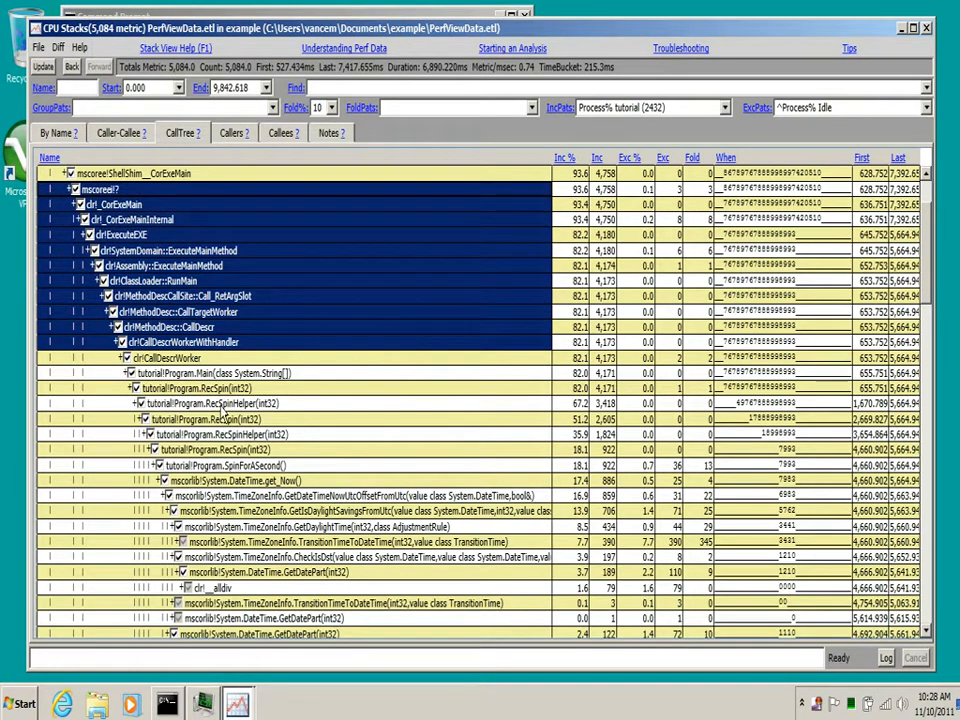
pyautogui.moveTo(141, 378); pyautogui.dragTo(320, 465)
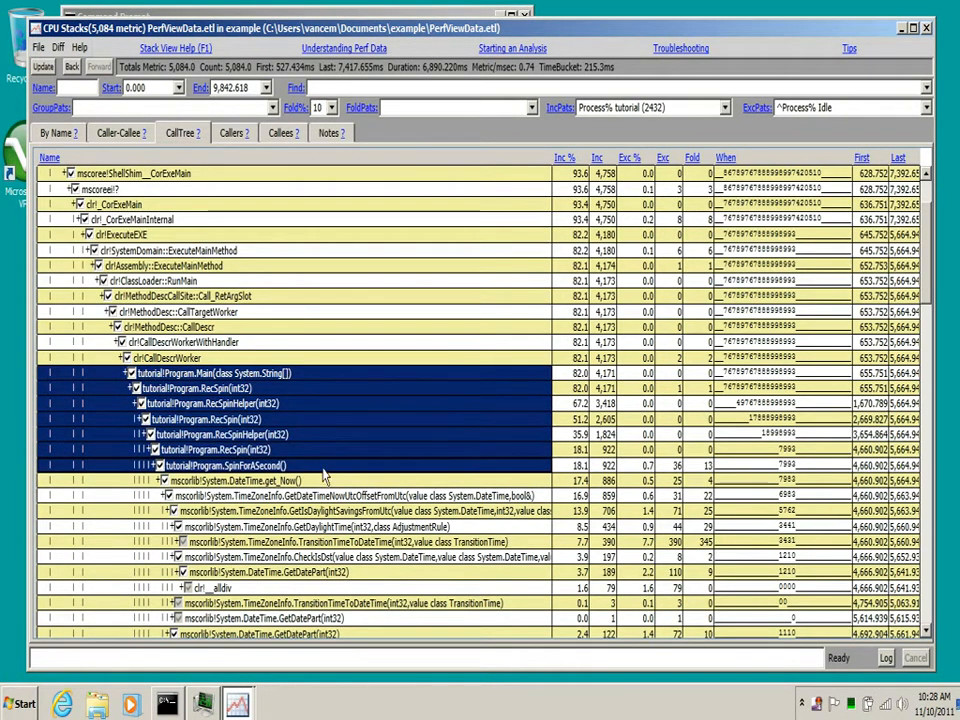
pyautogui.scroll(-2, 318, 460)
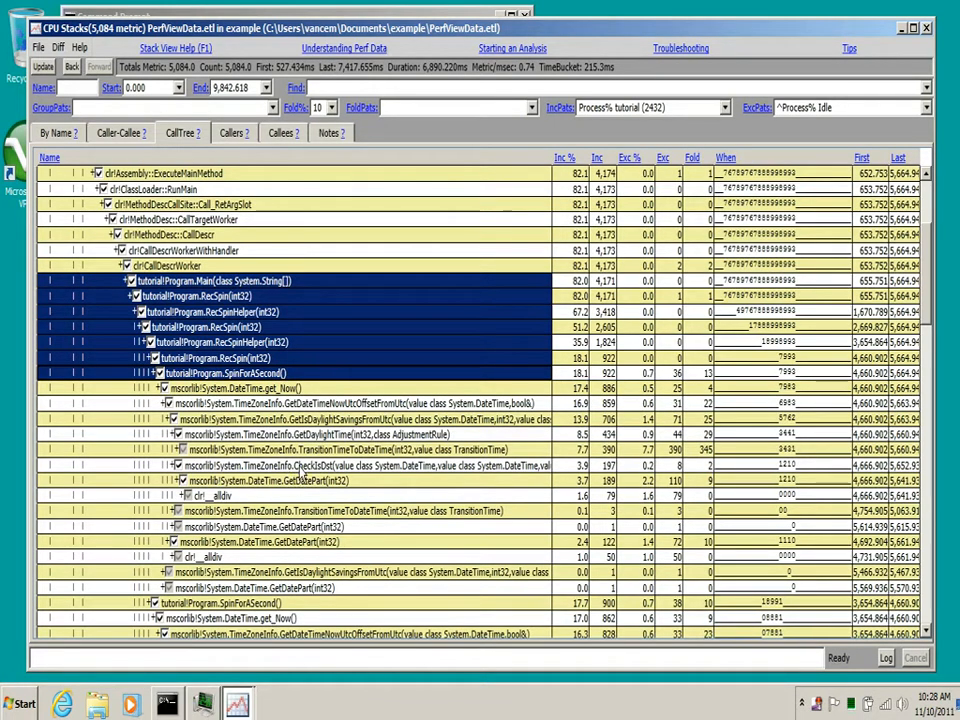
# - Set the fold percentage to 1 and group the call tree with the [Just my app] pattern
pyautogui.click(331, 107)
pyautogui.click(325, 140)
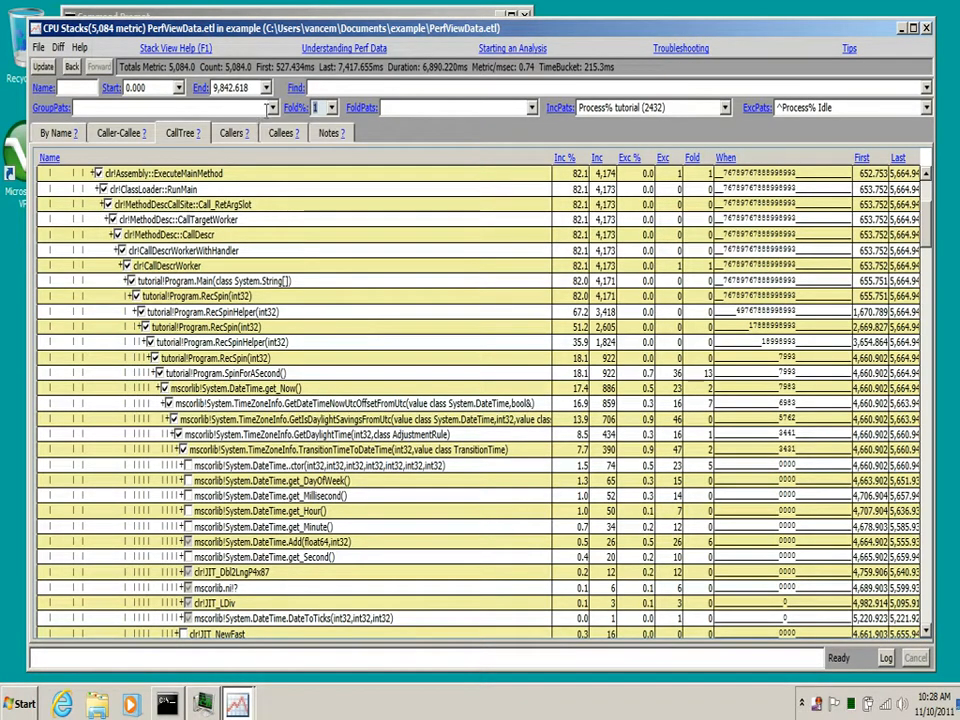
pyautogui.click(272, 107)
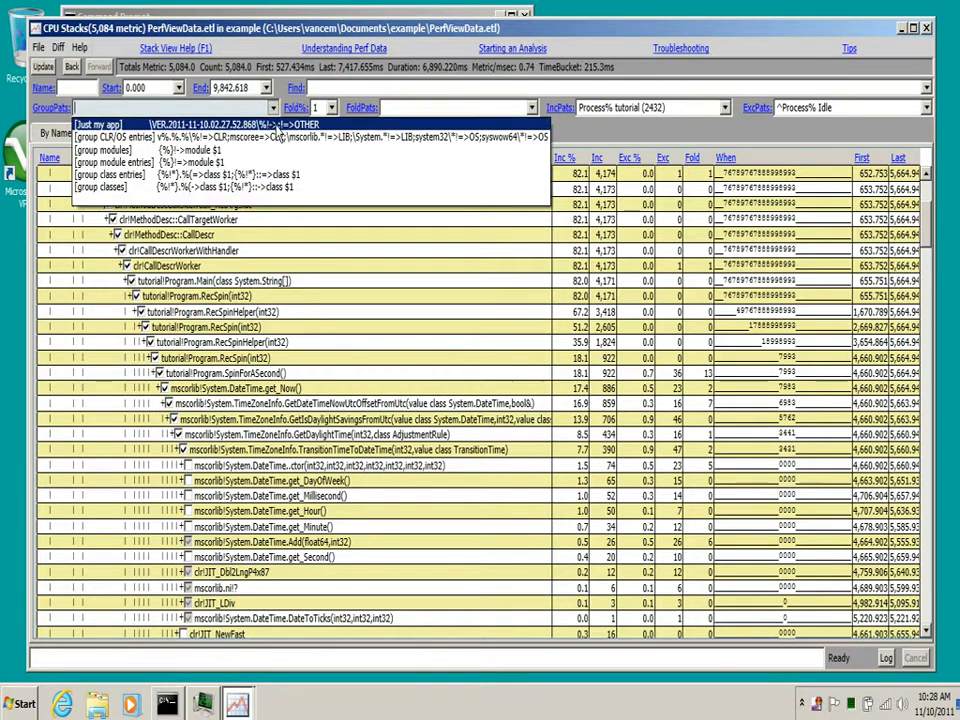
pyautogui.click(281, 125)
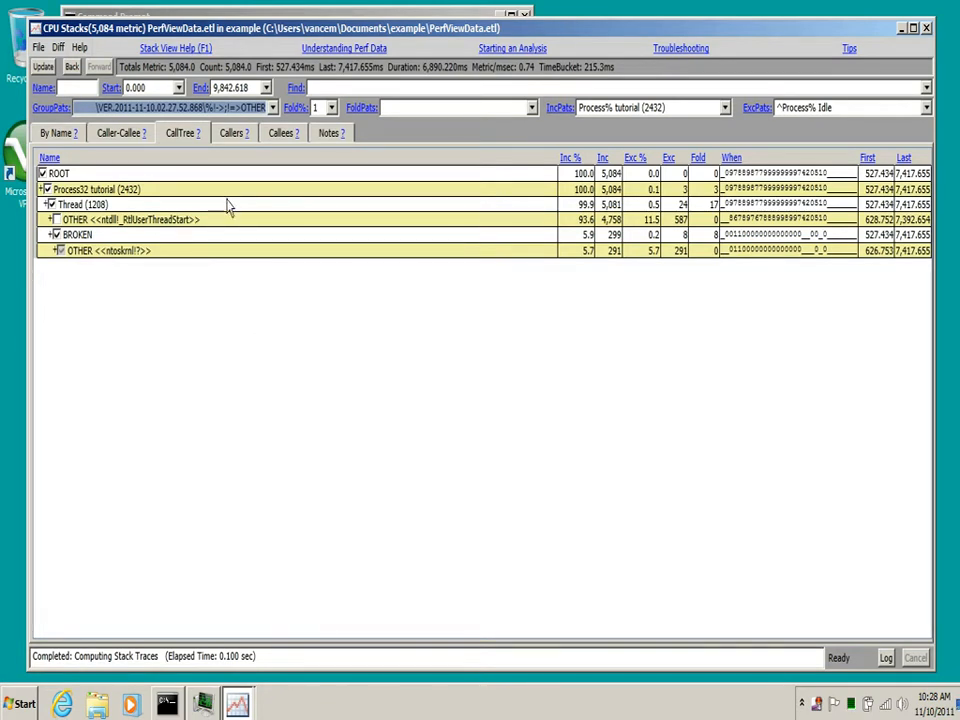
pyautogui.click(273, 108)
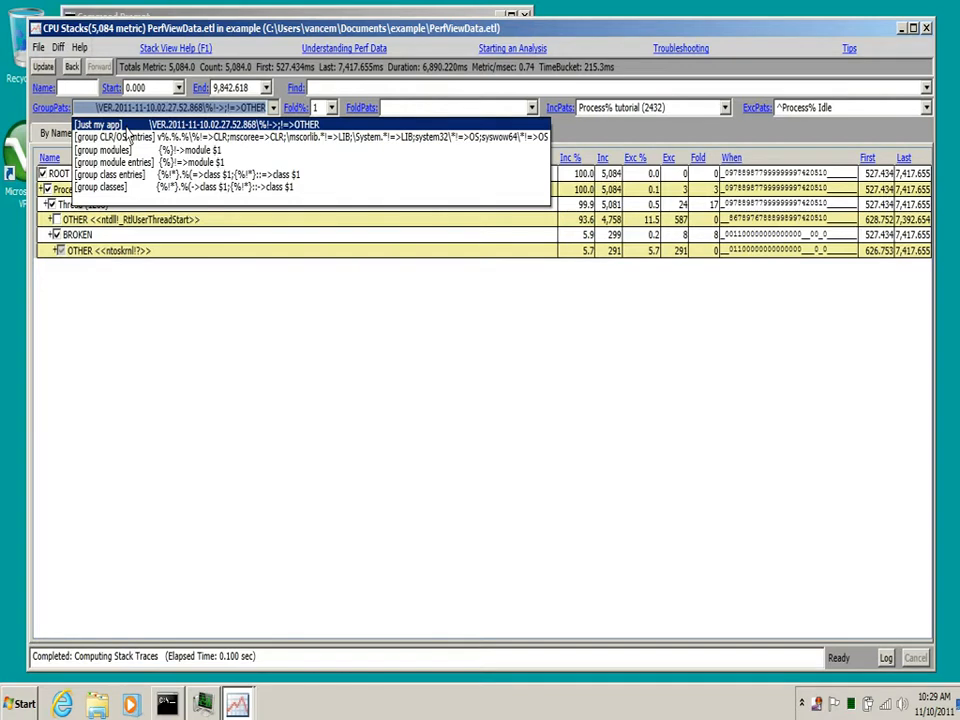
pyautogui.click(128, 127)
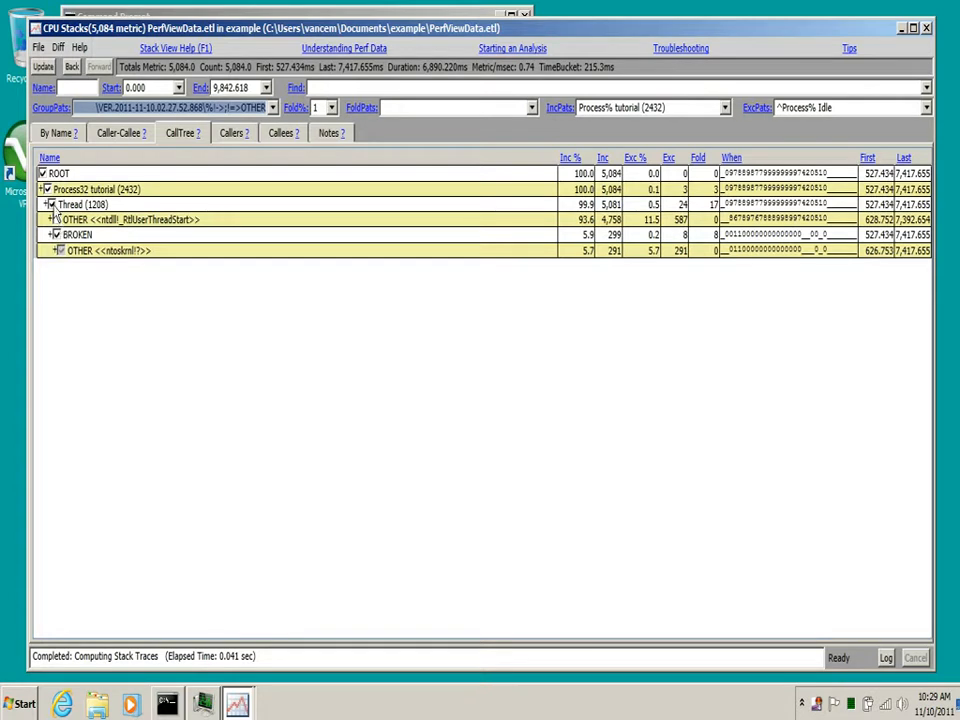
# - Expand OTHER <<ntdll!_RtlUserThreadStart>> and examine the Main, RecSpin, RecSpinHelper and SpinForASecond nodes beneath it
pyautogui.click(55, 220)
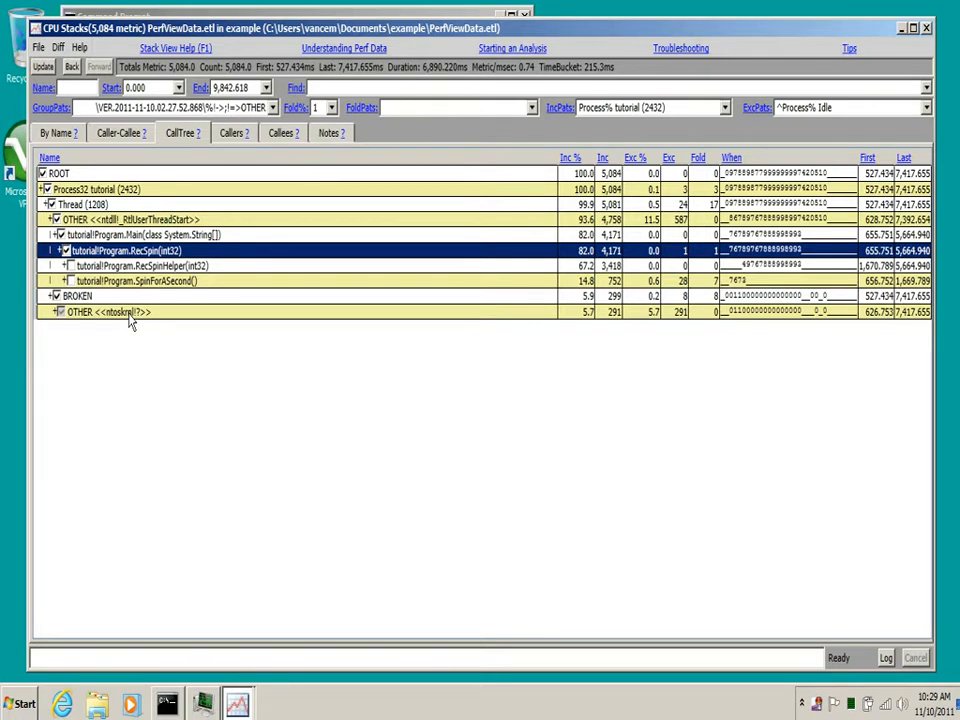
pyautogui.click(130, 235)
pyautogui.click(132, 251)
pyautogui.click(140, 266)
pyautogui.click(160, 282)
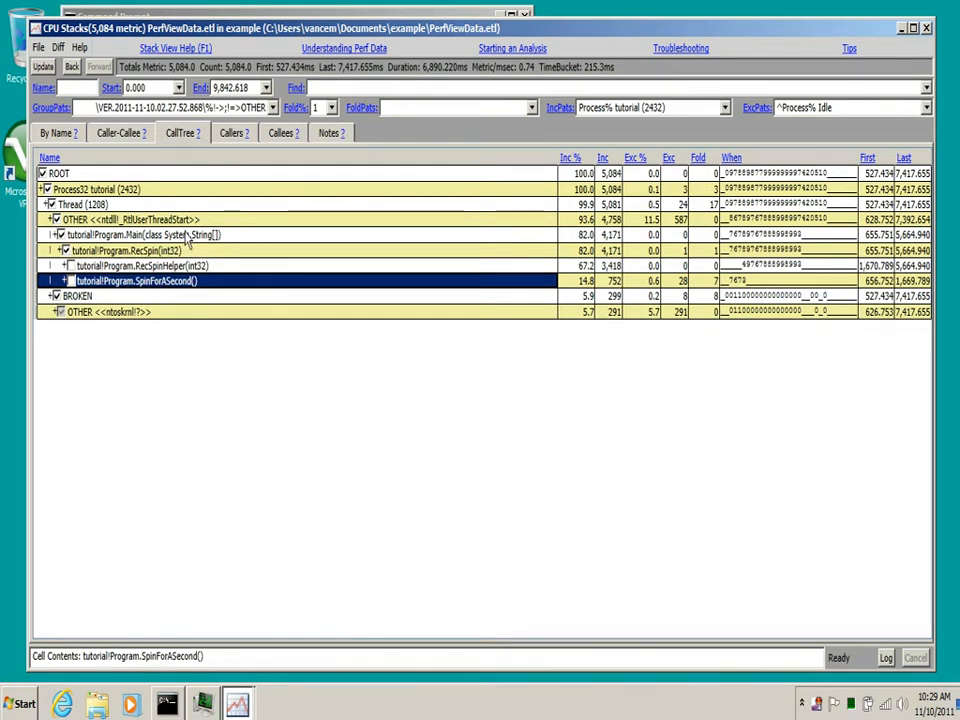
# - Examine the OTHER <<ntdll!_RtlUserThreadStart>> entry group and its metrics between Thread (1208) and tutorial!Program.Main
pyautogui.click(88, 235)
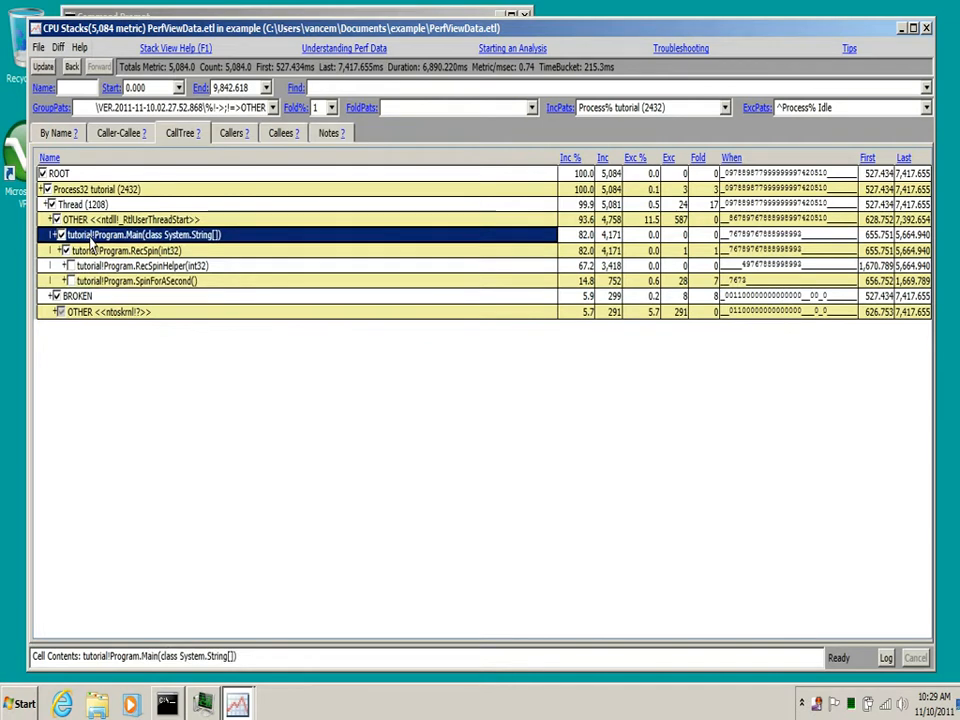
pyautogui.click(84, 220)
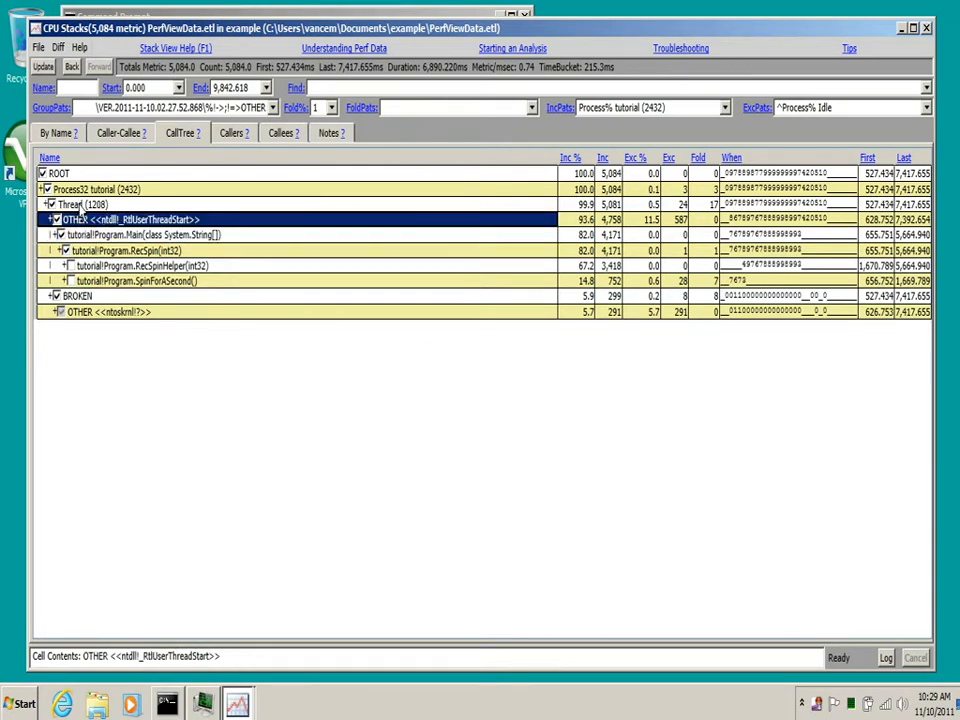
pyautogui.click(82, 204)
pyautogui.click(85, 233)
pyautogui.moveTo(105, 220); pyautogui.dragTo(450, 220)
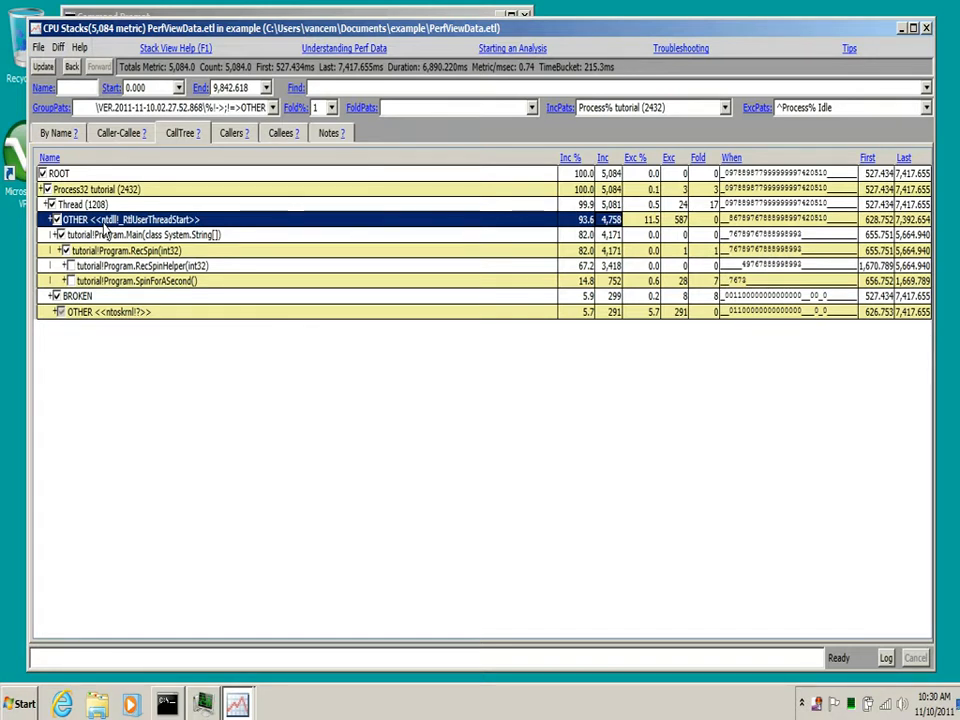
pyautogui.click(187, 222)
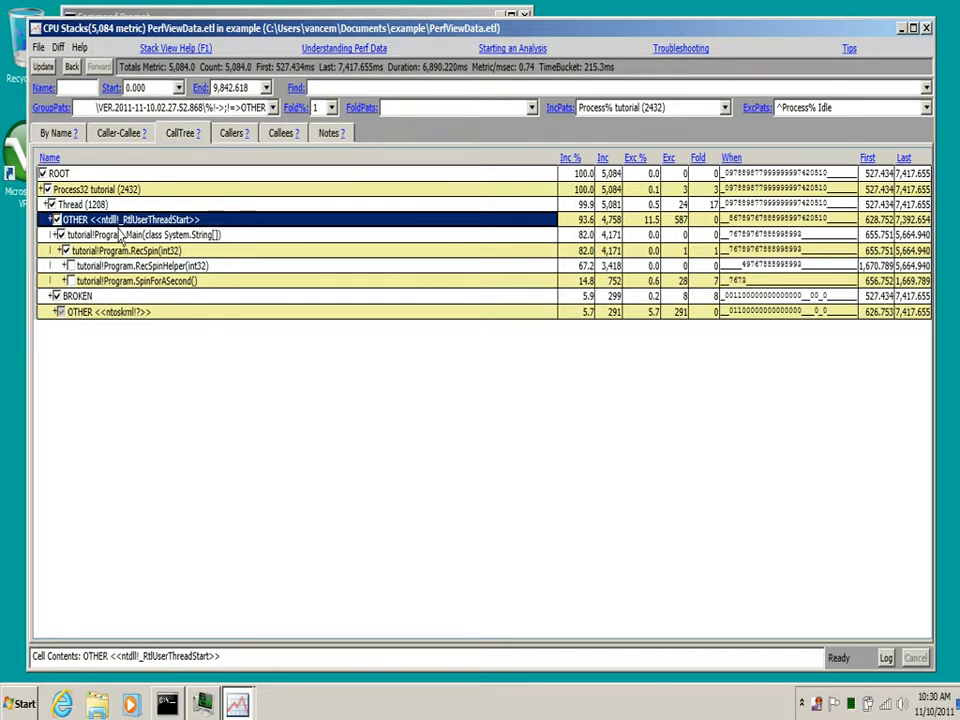
# - Trace the grouped call path from Thread (1208) through the OTHER node to tutorial!Program.Main and RecSpin
pyautogui.click(84, 207)
pyautogui.click(140, 223)
pyautogui.click(88, 236)
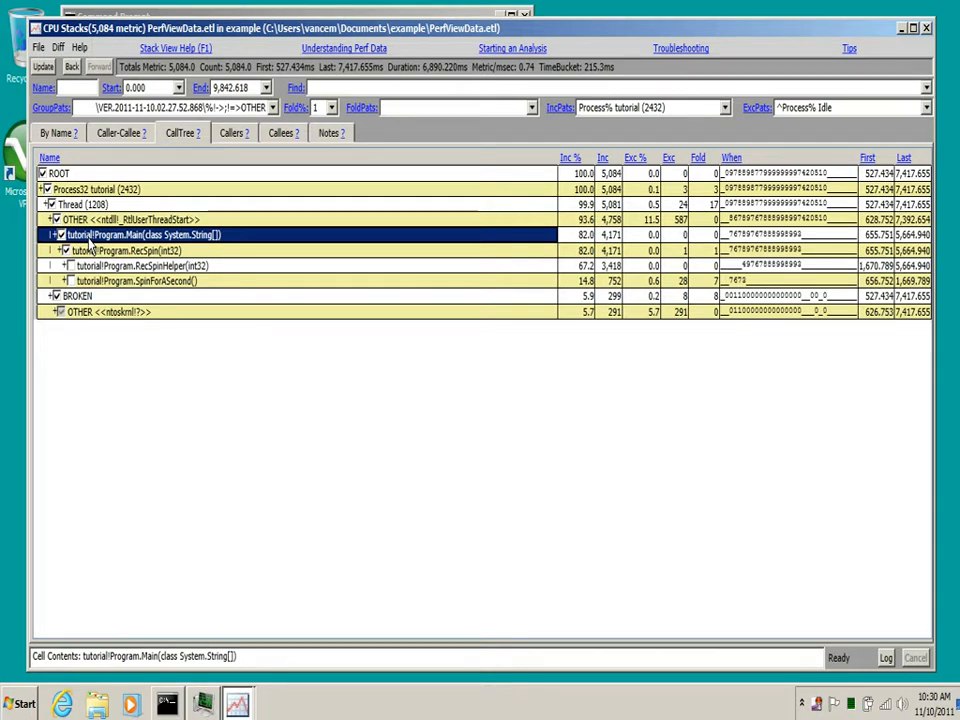
pyautogui.press('Down')
pyautogui.press('Down')
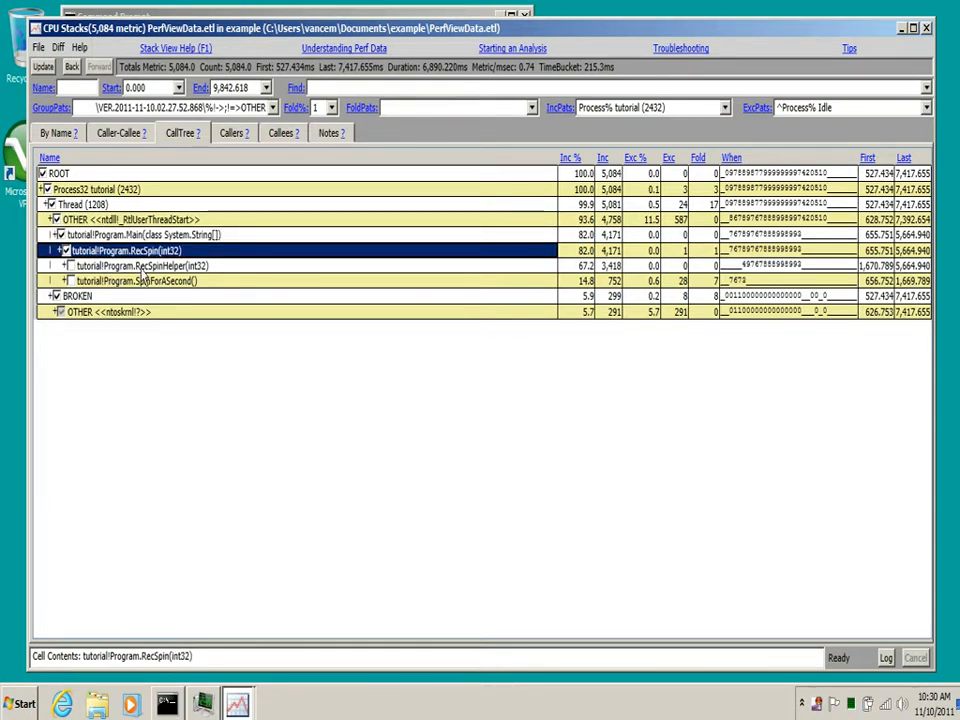
# - Expand the tutorial!Program.RecSpinHelper(int32) node and fully expand the call tree from ROOT
pyautogui.press('Down')
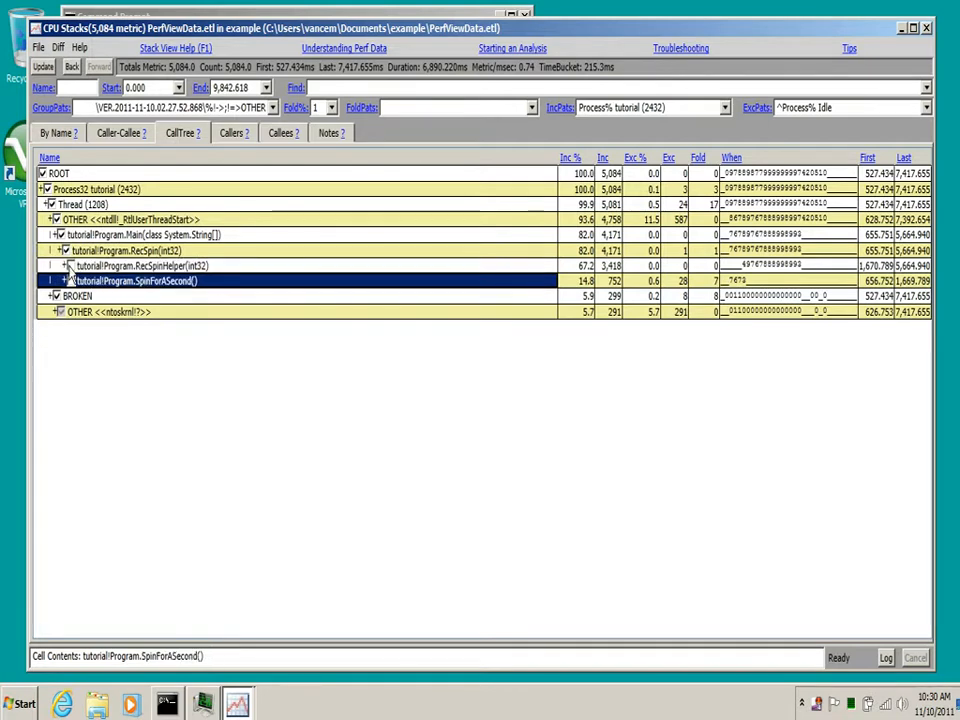
pyautogui.click(72, 271)
pyautogui.click(70, 266)
pyautogui.rightClick(56, 177)
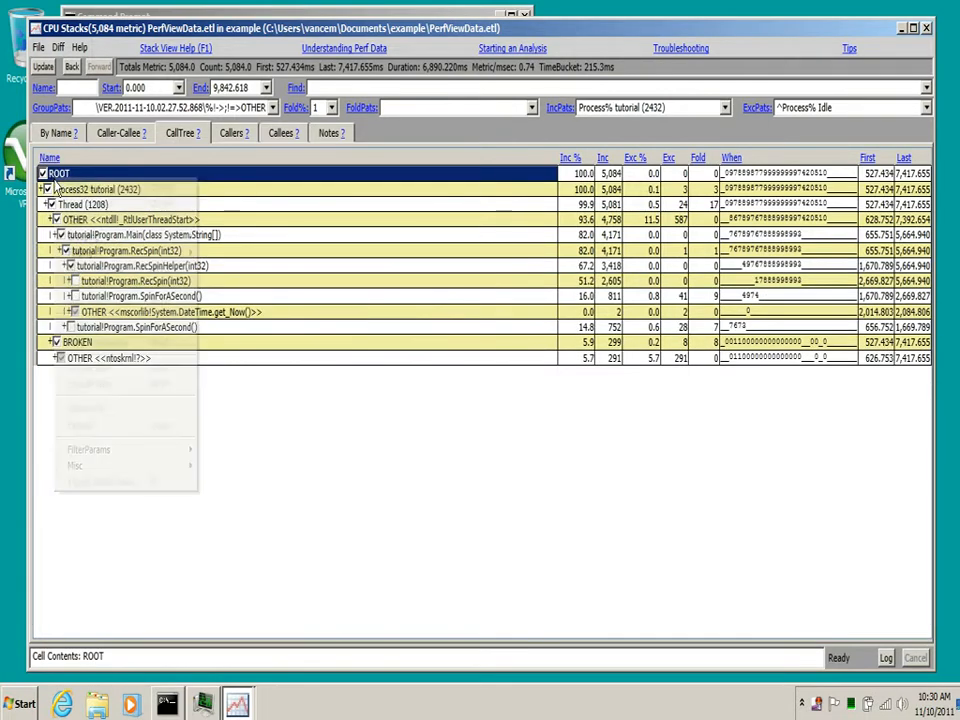
pyautogui.click(122, 407)
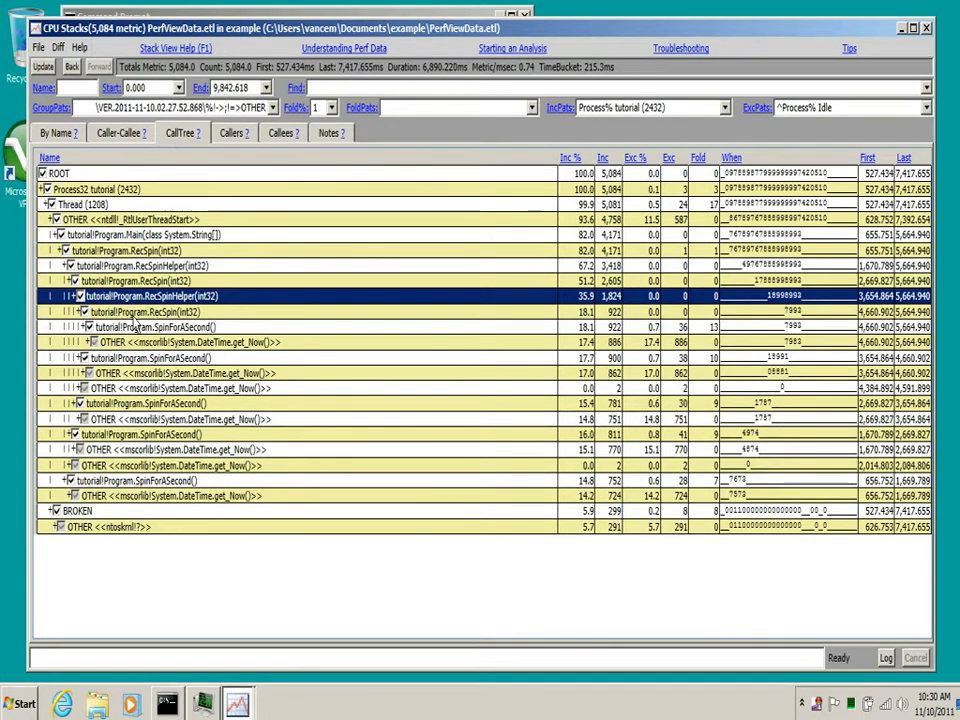
# - Open the source code of tutorial!Program.SpinForASecond() and examine its loop body and DateTime.Now call
pyautogui.click(140, 344)
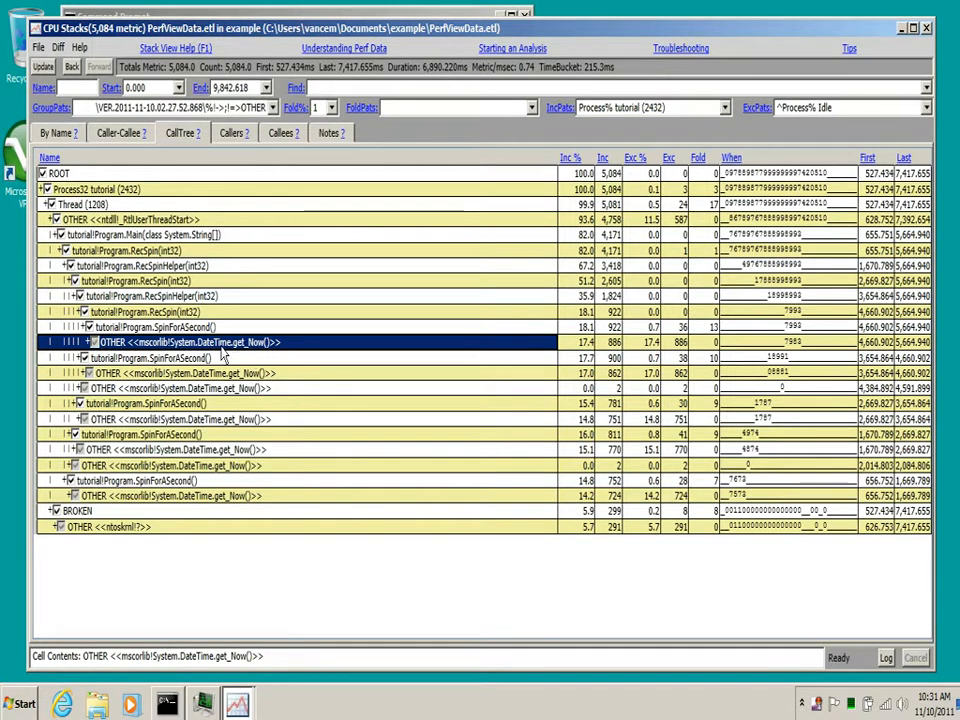
pyautogui.click(205, 360)
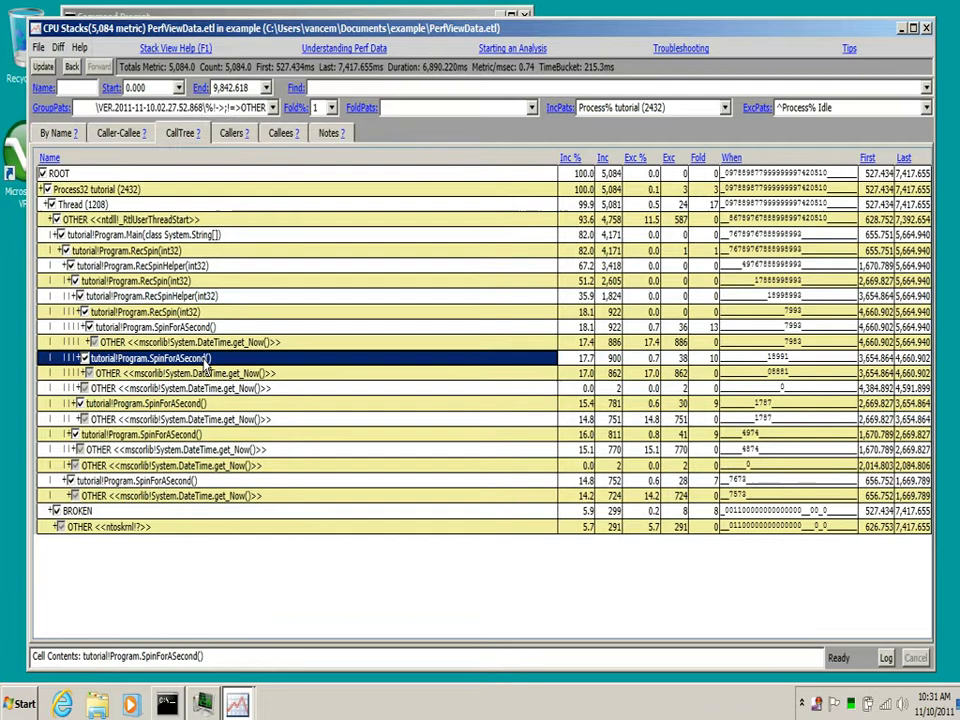
pyautogui.hotkey('alt', 'd')
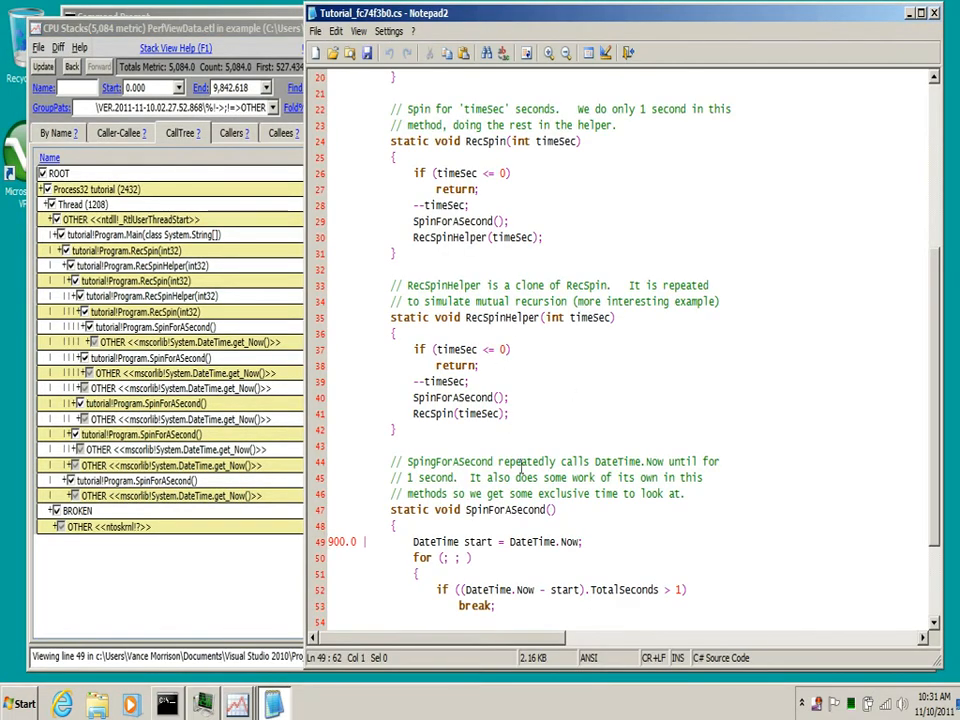
pyautogui.scroll(-3, 520, 467)
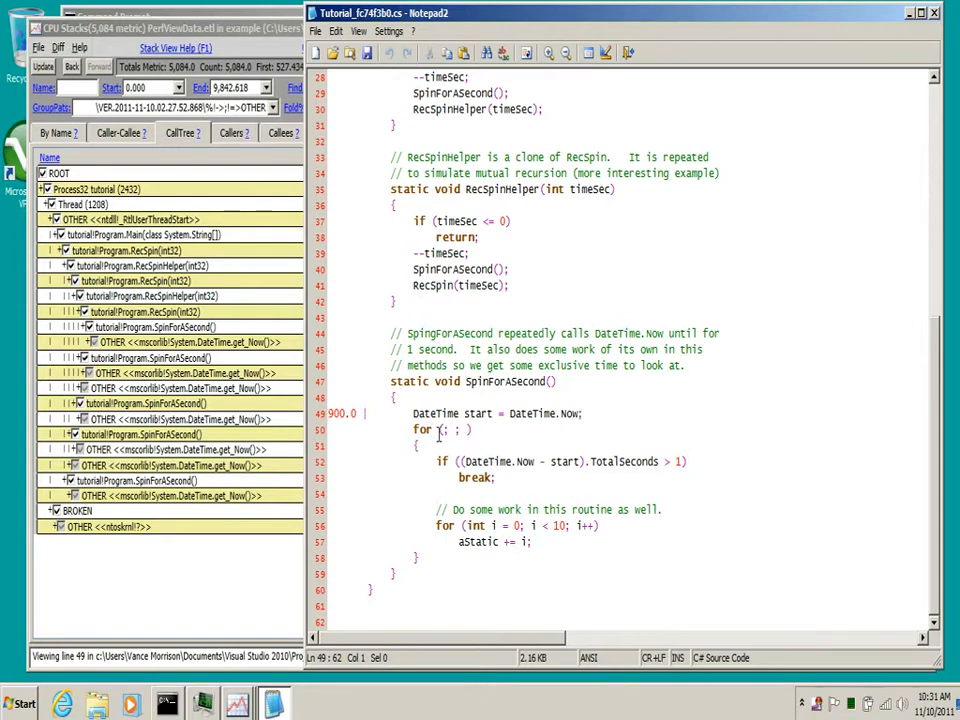
pyautogui.moveTo(413, 413); pyautogui.dragTo(579, 543)
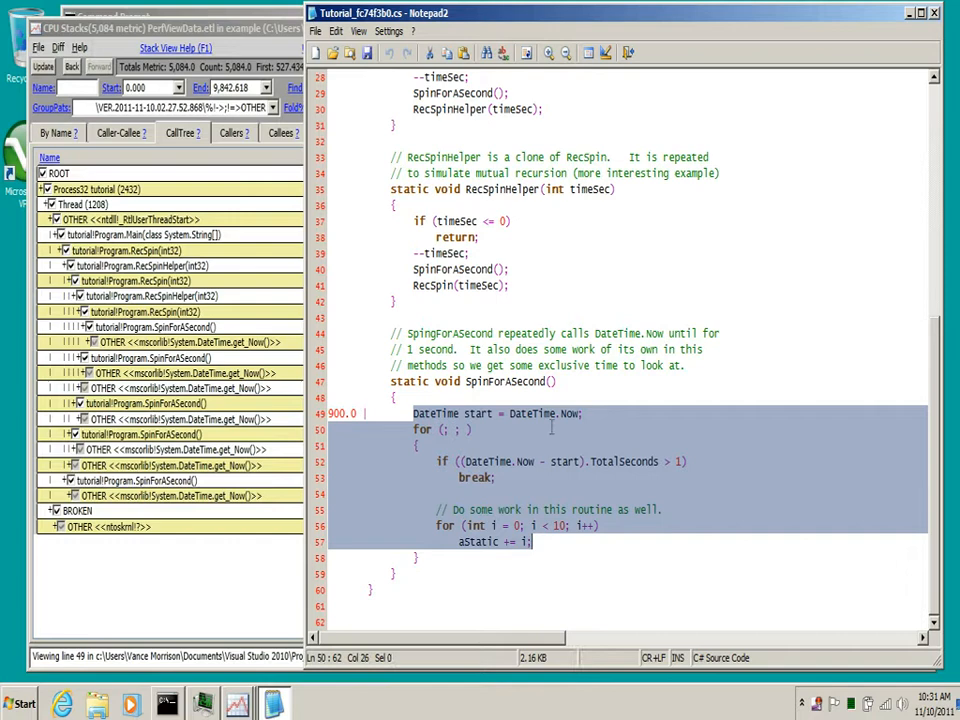
pyautogui.click(553, 431)
pyautogui.moveTo(466, 462); pyautogui.dragTo(538, 468)
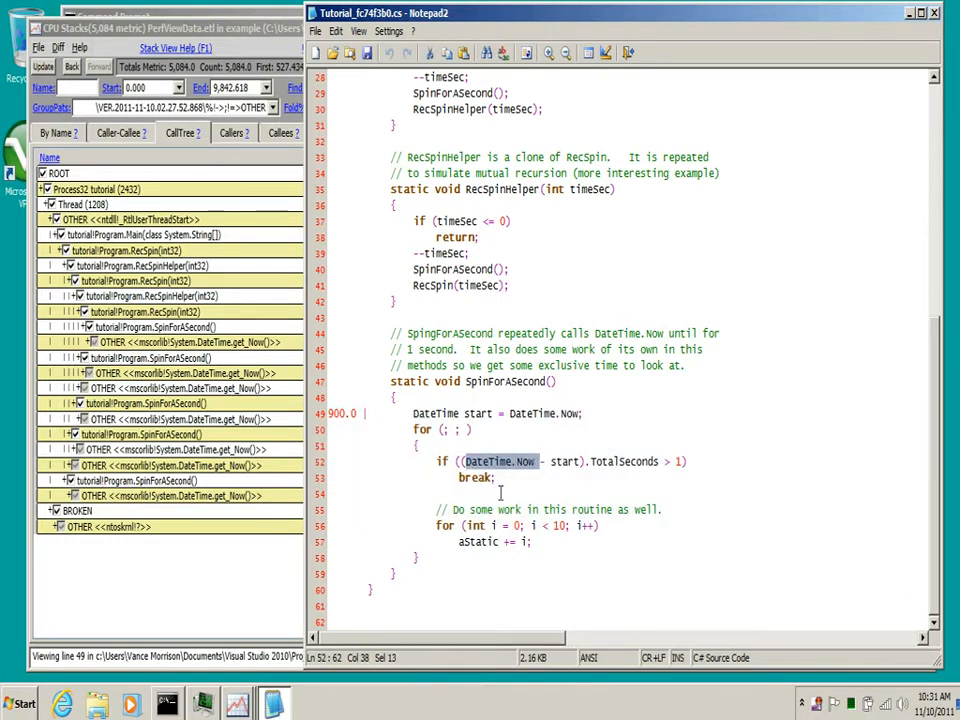
# - Return to the CPU Stacks window and clear the fold percentage
pyautogui.click(197, 466)
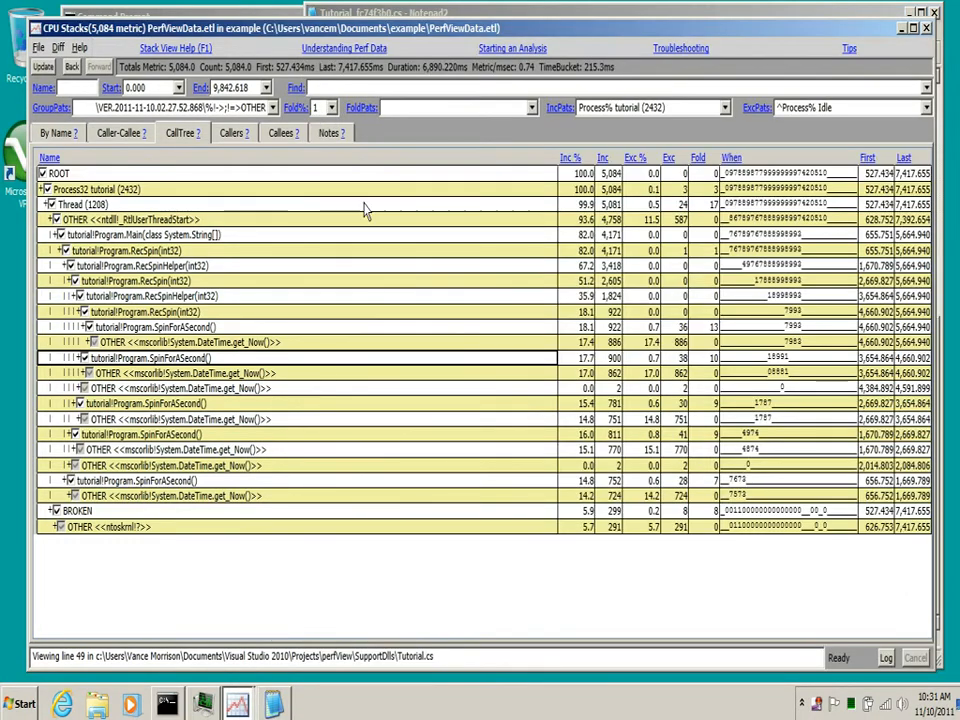
pyautogui.click(331, 107)
pyautogui.click(331, 152)
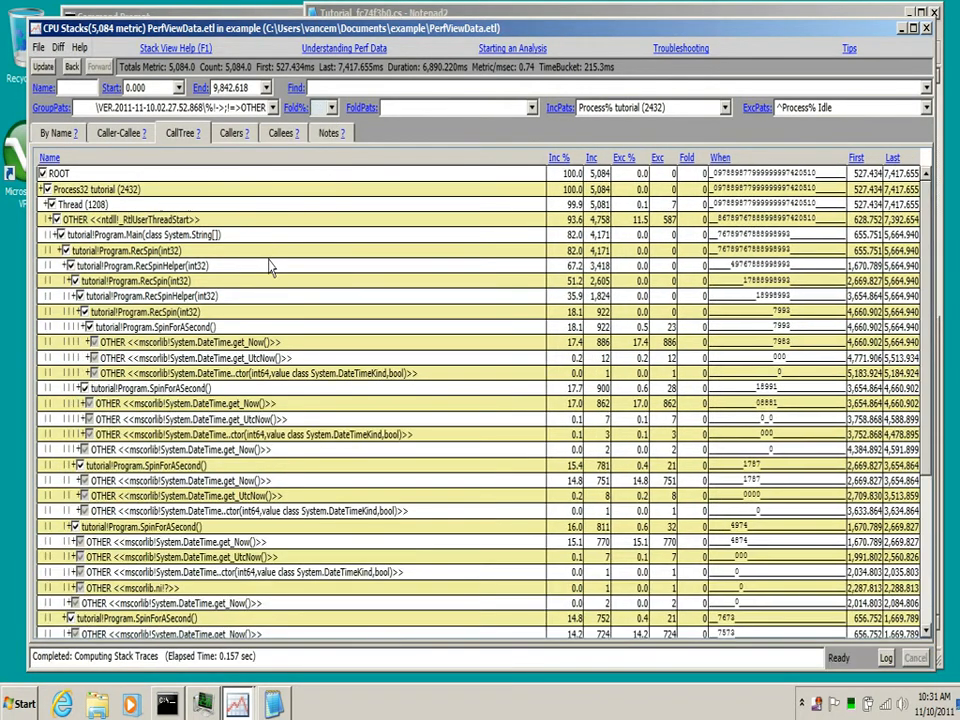
# - Examine the unfolded DateTime get_Now, get_UtcNow and constructor nodes under SpinForASecond and their inclusive metrics
pyautogui.click(268, 343)
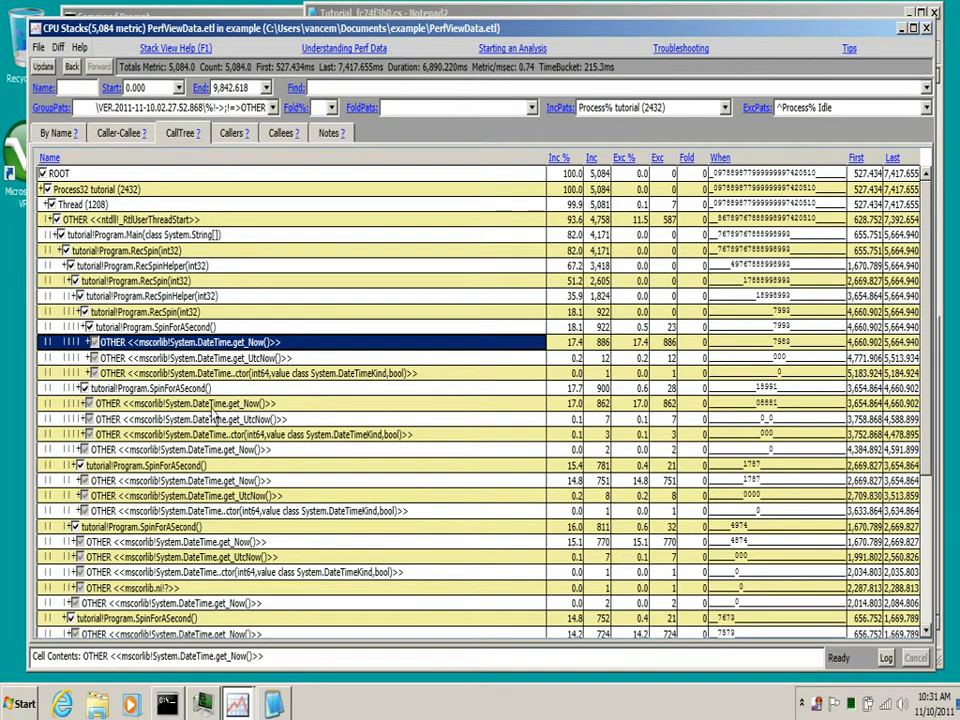
pyautogui.click(261, 376)
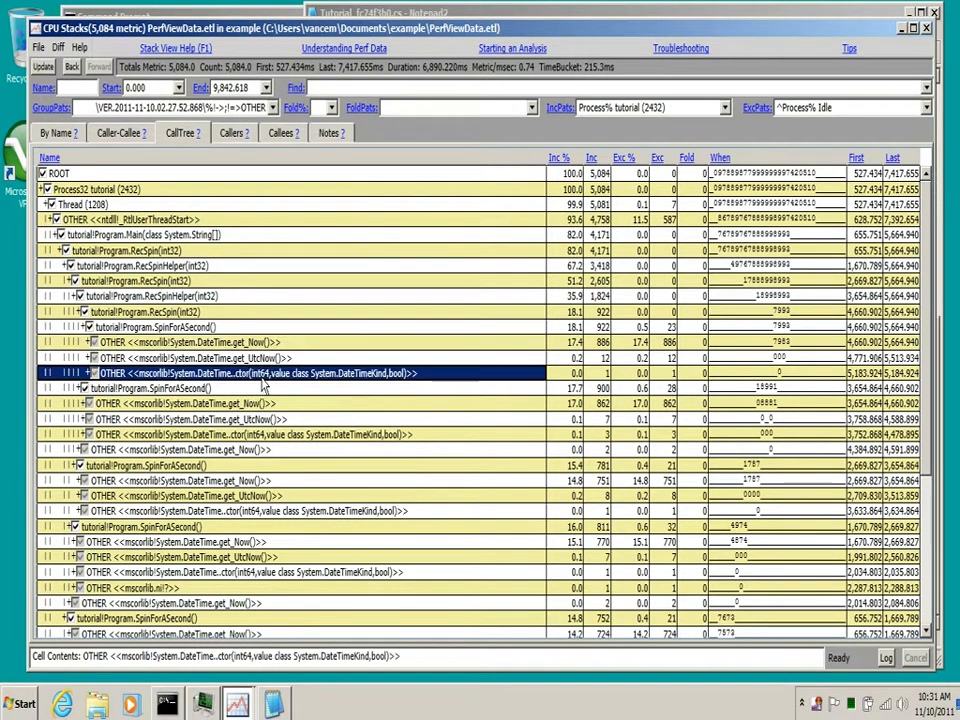
pyautogui.click(262, 362)
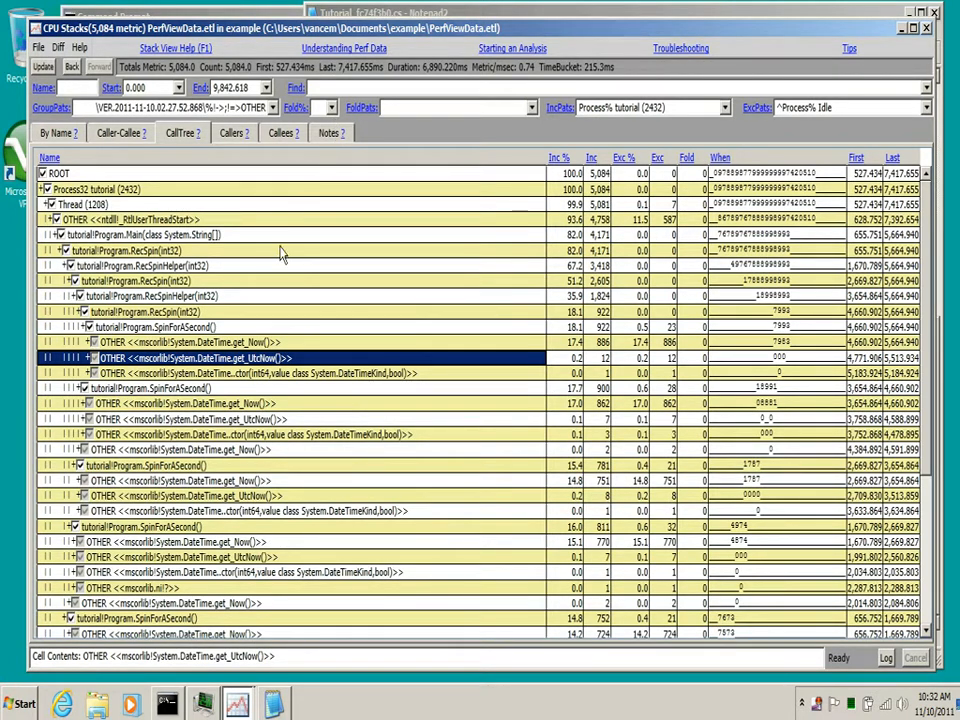
pyautogui.click(598, 373)
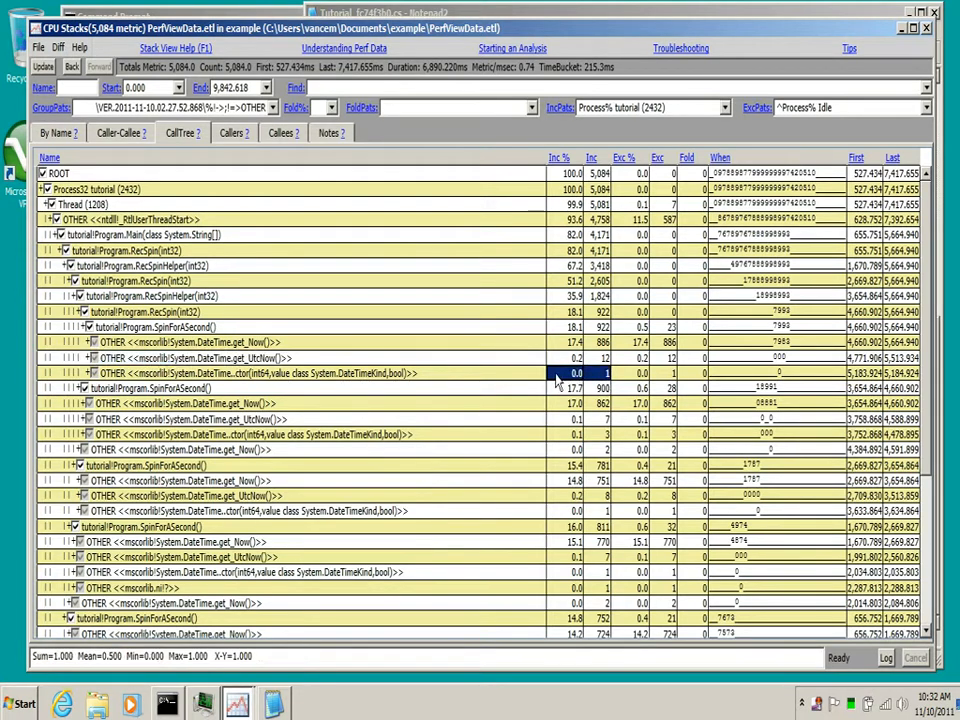
pyautogui.click(515, 376)
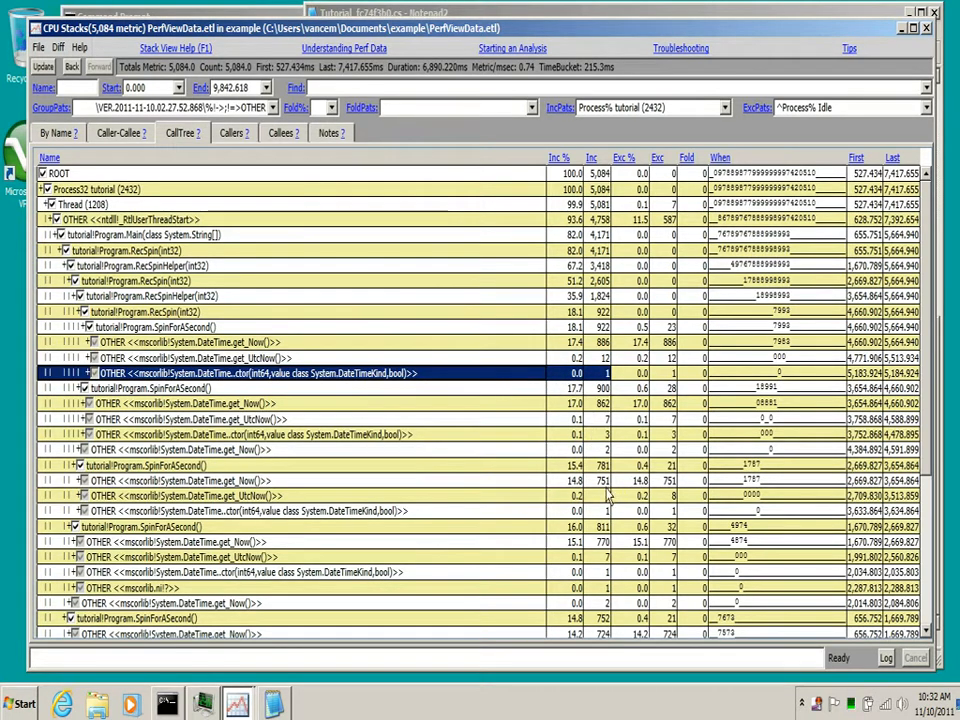
pyautogui.click(598, 496)
pyautogui.keyDown('shift'); pyautogui.click(603, 511); pyautogui.keyUp('shift')
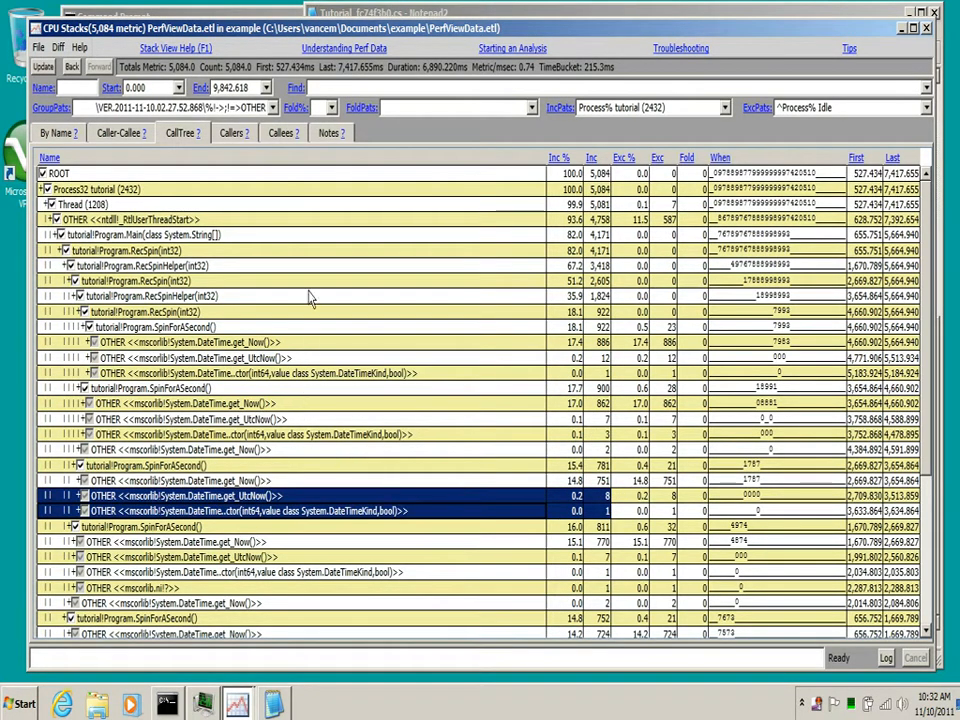
# - Set the fold percentage to 1 and inspect the OTHER <<mscorlib!System.DateTime.get_Now()>> exclusive cost in the by-name listing
pyautogui.click(319, 108)
pyautogui.write('1')
pyautogui.press('Return')
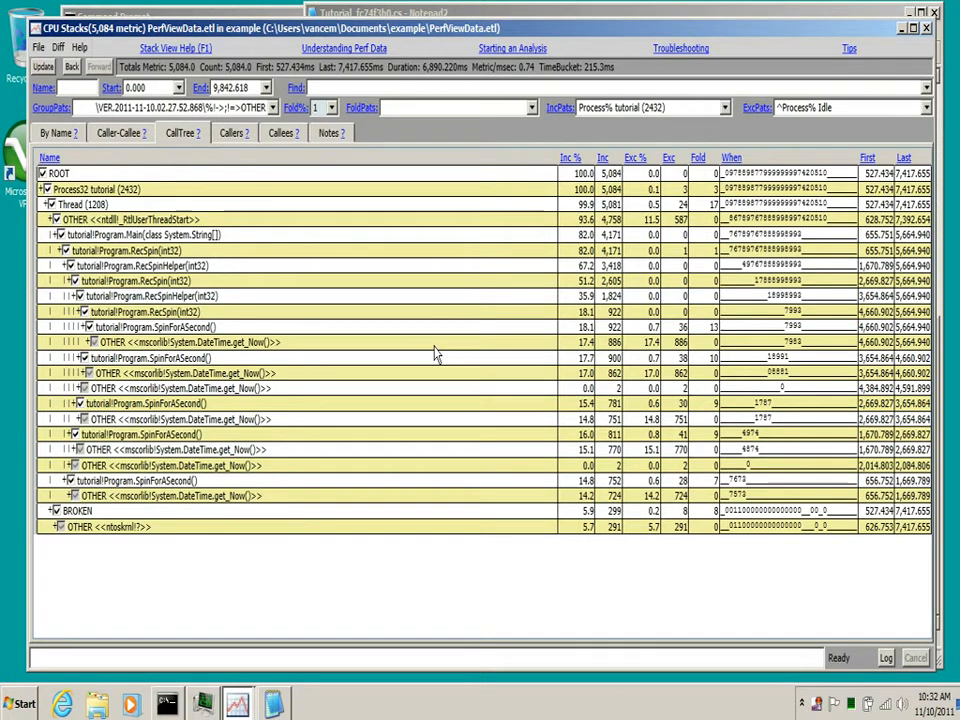
pyautogui.click(56, 133)
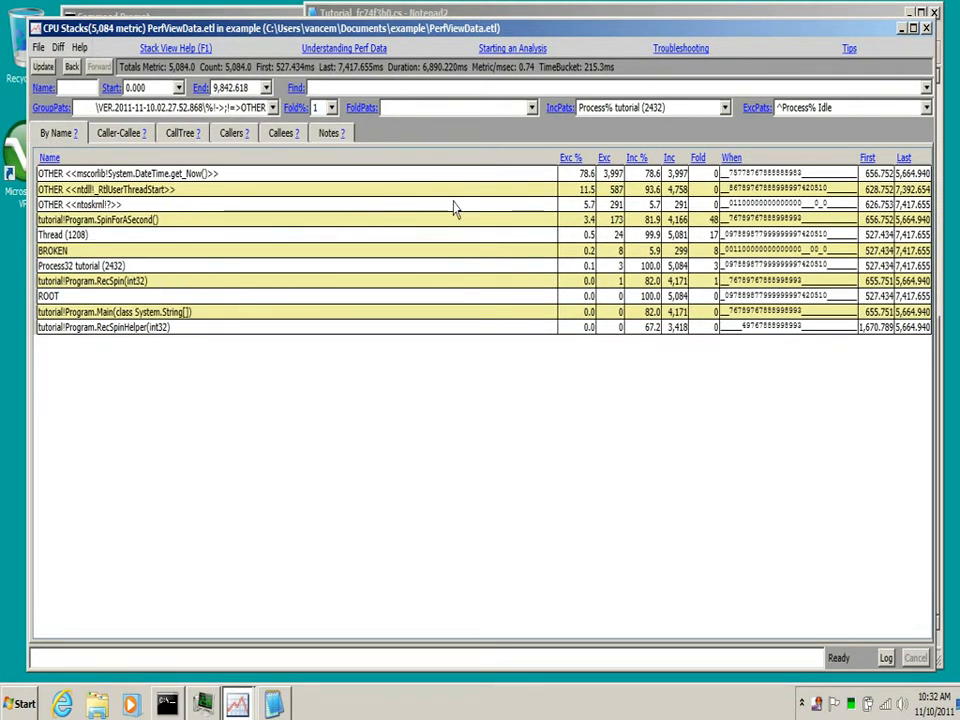
pyautogui.moveTo(445, 175); pyautogui.dragTo(383, 177)
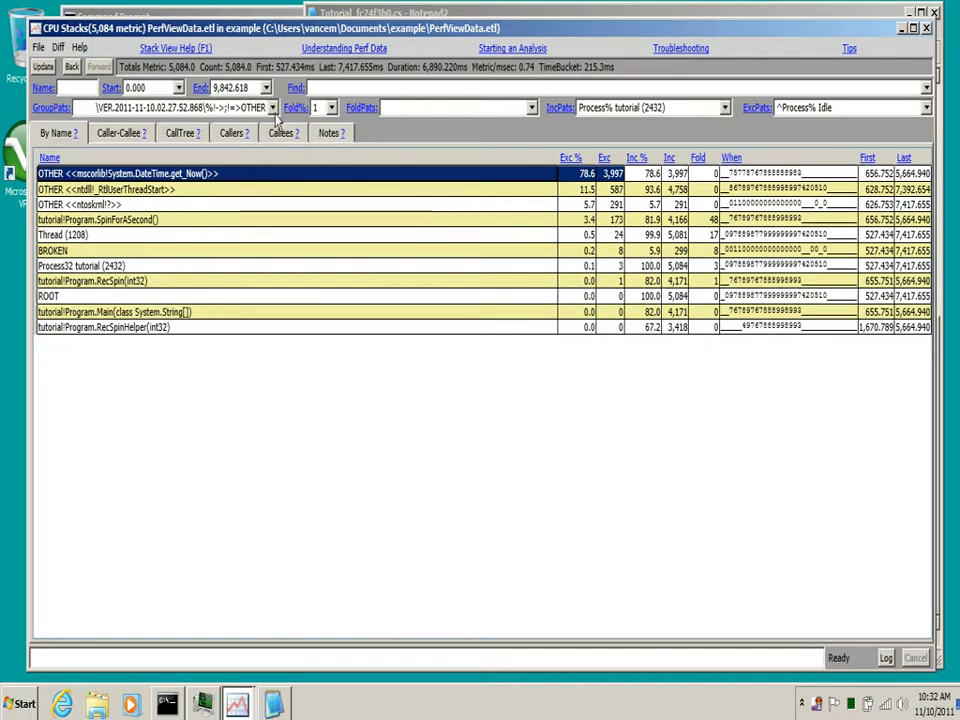
# - Group the stacks with the [group module entries] pattern and select the mscorlib DateTime.get_Now() entry
pyautogui.click(272, 108)
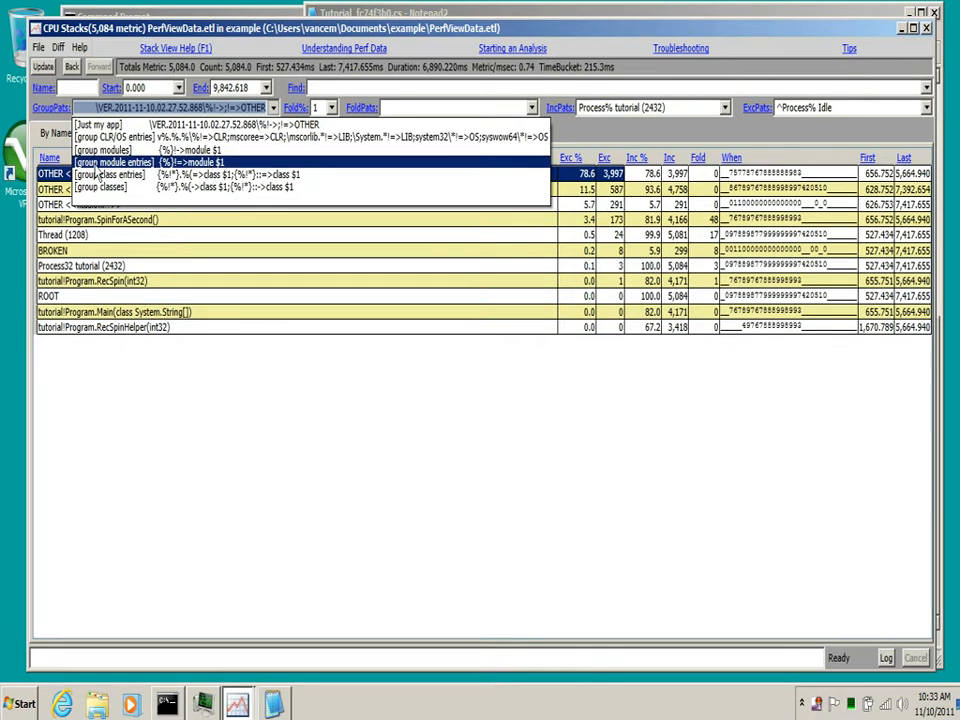
pyautogui.click(207, 163)
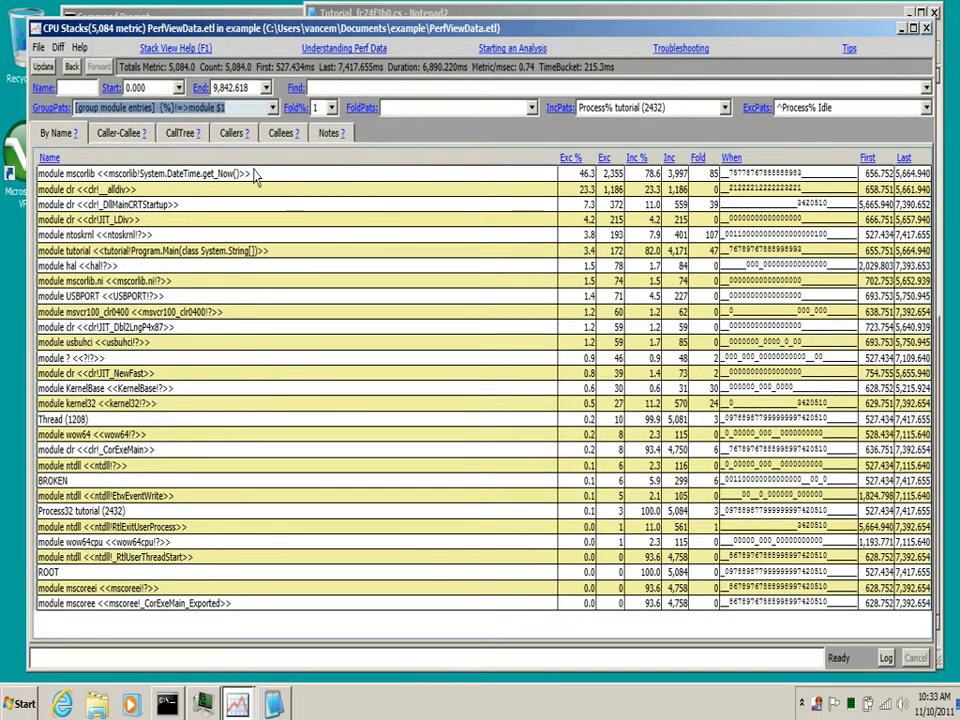
pyautogui.click(214, 176)
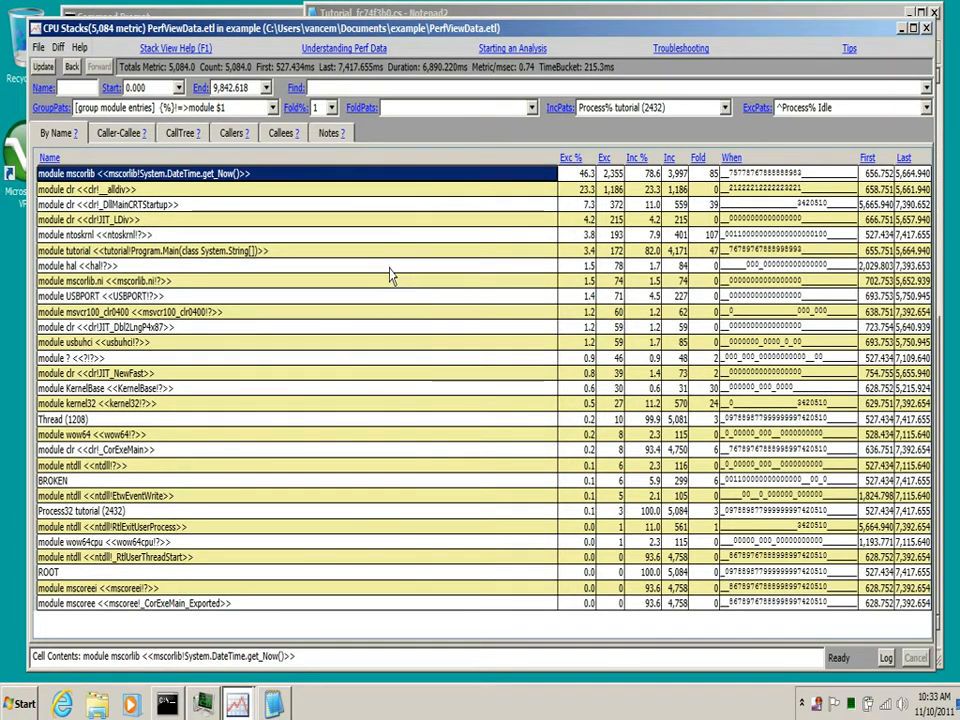
# - Show the module-grouped call tree and expand all nodes beneath ROOT
pyautogui.click(183, 137)
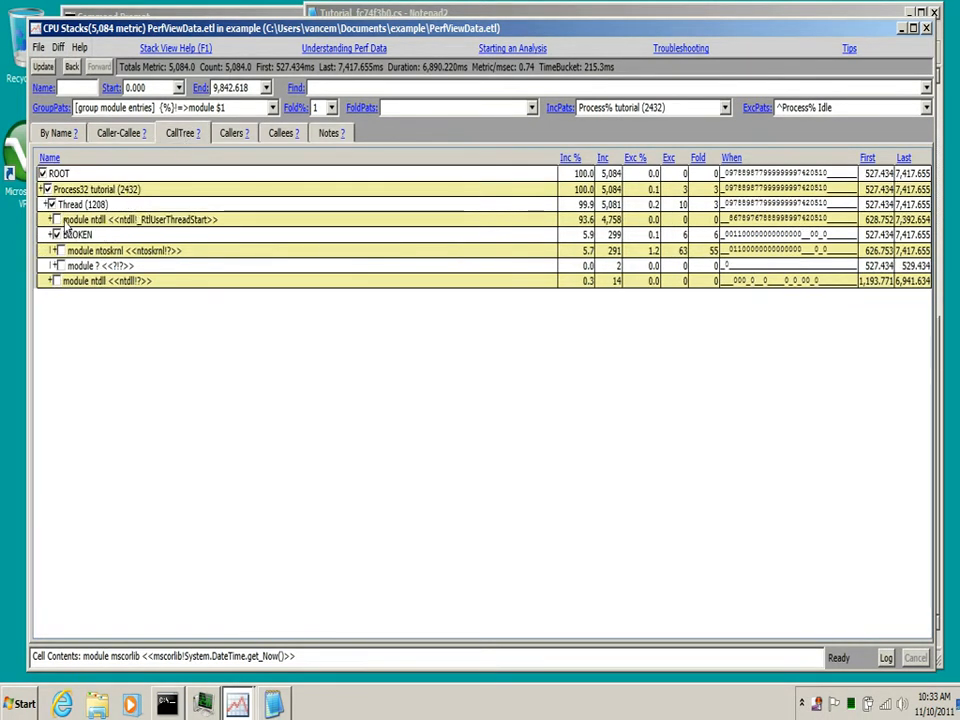
pyautogui.click(64, 221)
pyautogui.click(57, 220)
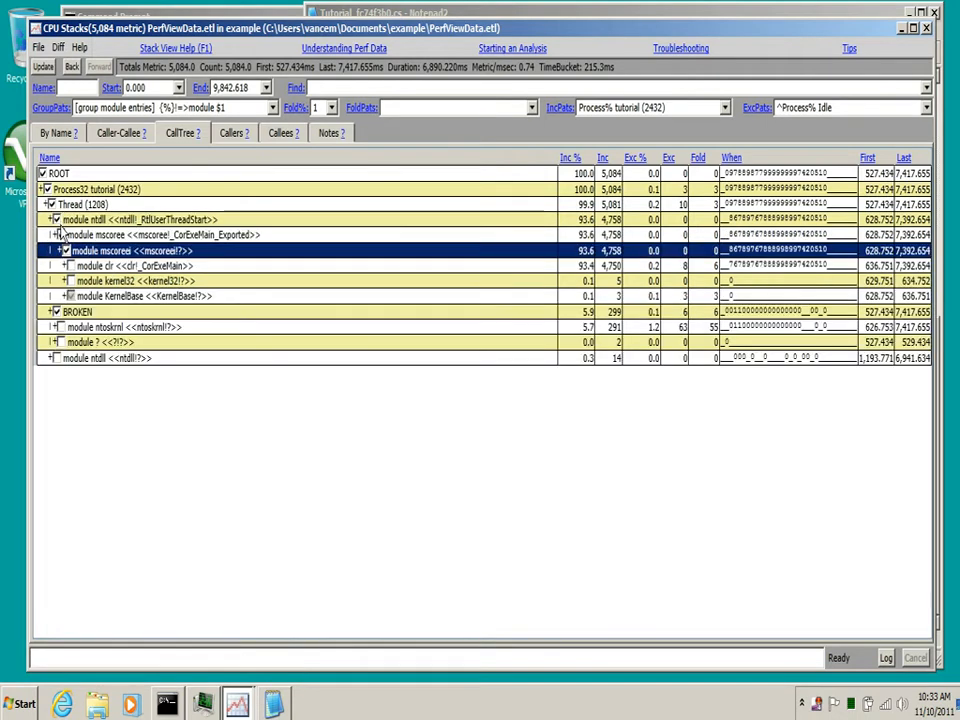
pyautogui.click(56, 174)
pyautogui.rightClick(54, 178)
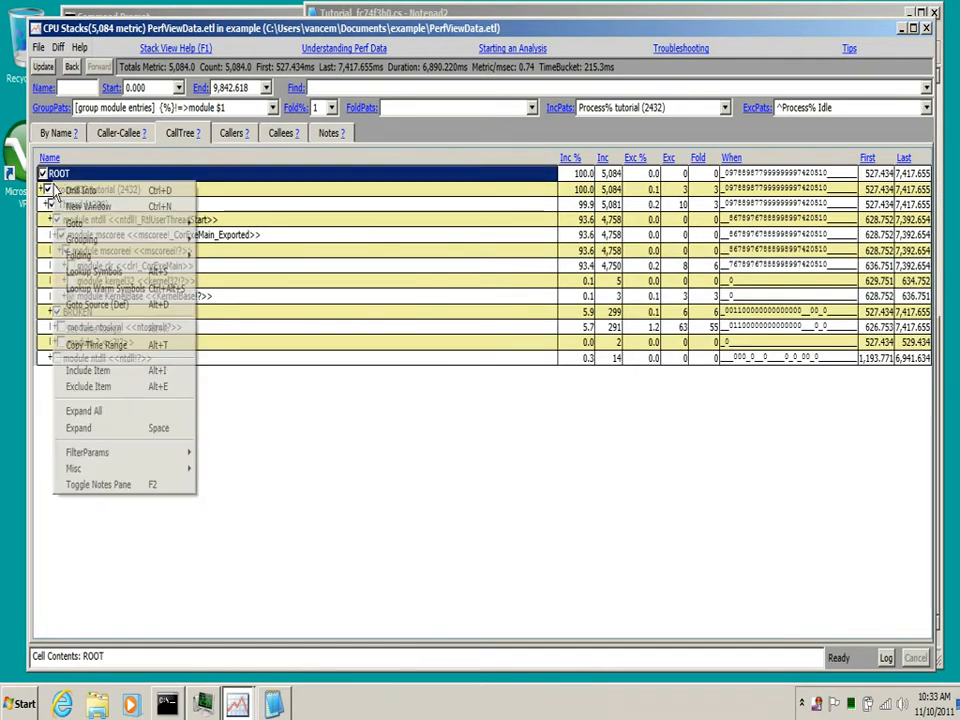
pyautogui.click(117, 413)
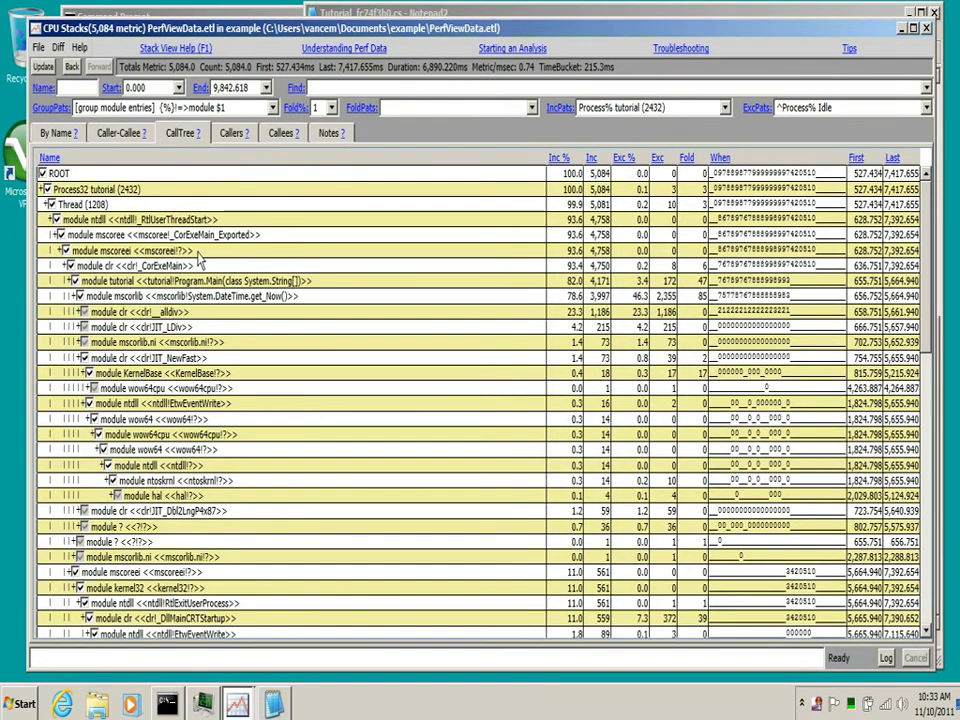
# - Trace the module call path from mscoree through mscoreei, clr and tutorial to mscorlib's DateTime.get_Now()
pyautogui.click(128, 238)
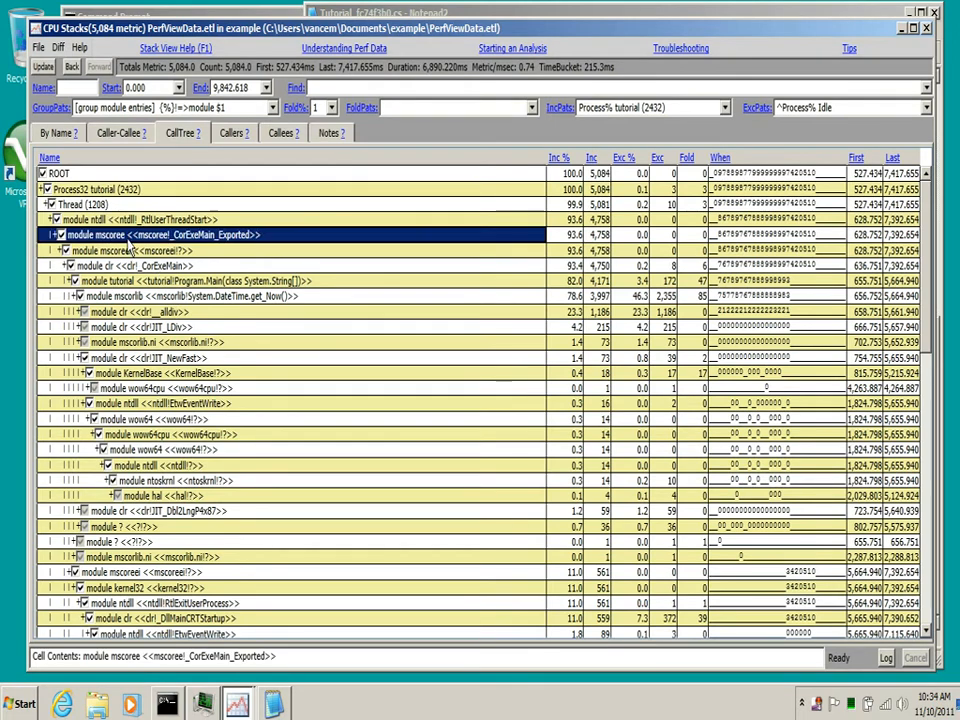
pyautogui.click(128, 250)
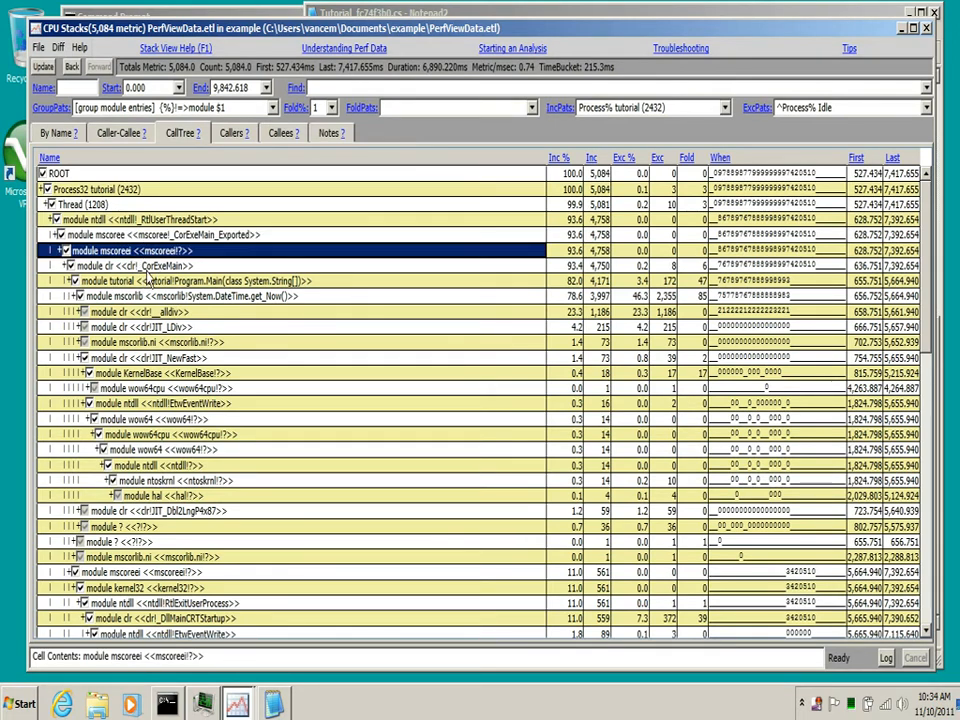
pyautogui.click(156, 267)
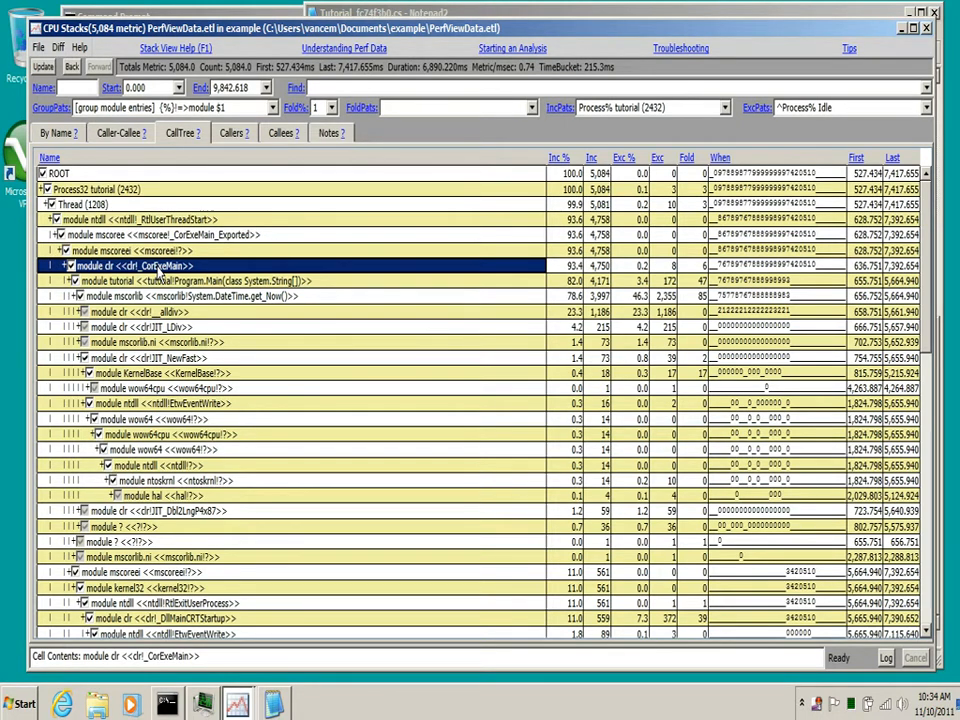
pyautogui.click(183, 283)
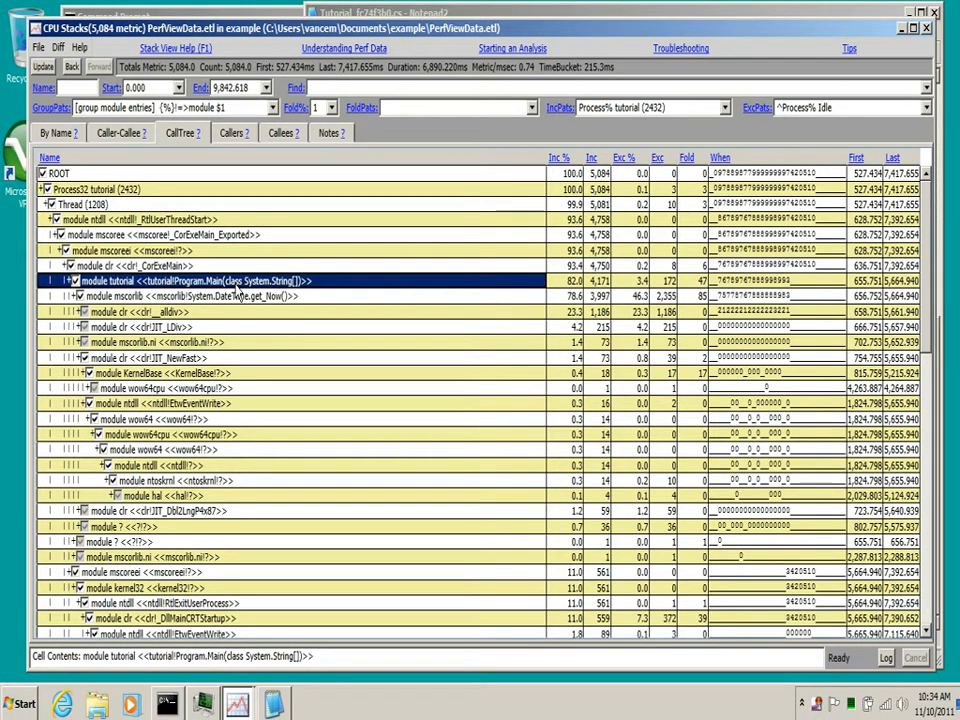
pyautogui.click(244, 297)
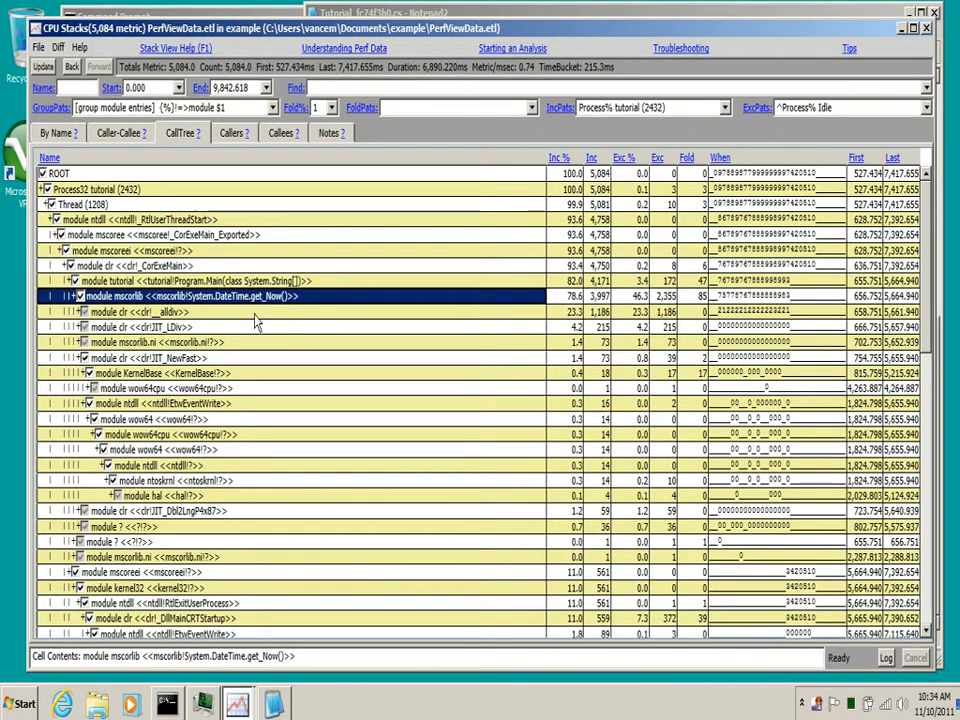
# - Ungroup the tutorial module from the Program.Main entry so its individual methods are listed in the call tree
pyautogui.click(253, 284)
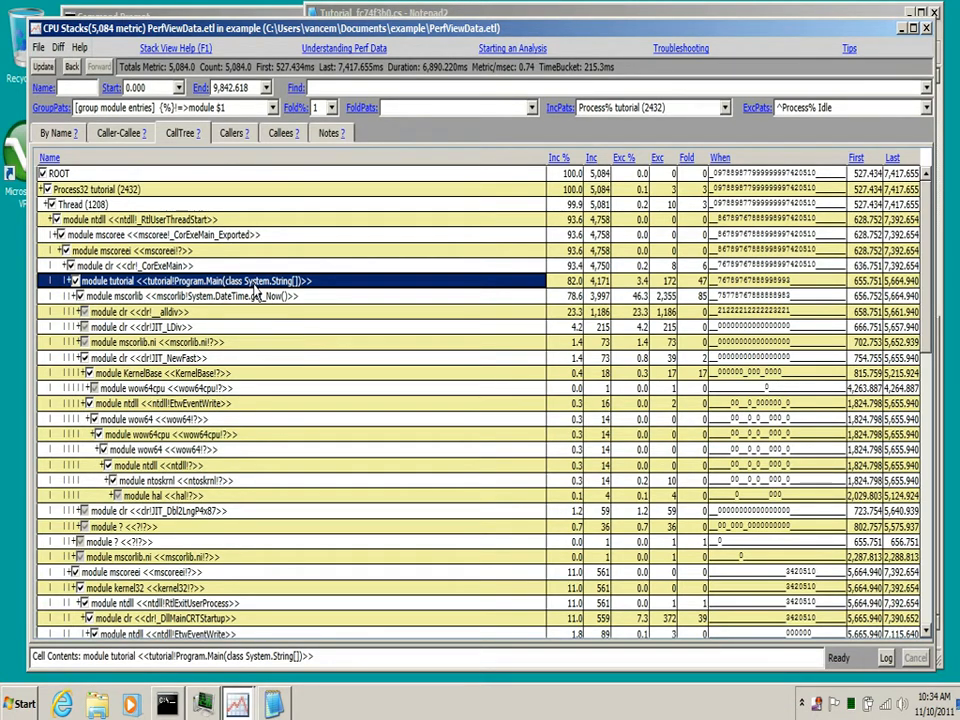
pyautogui.rightClick(272, 282)
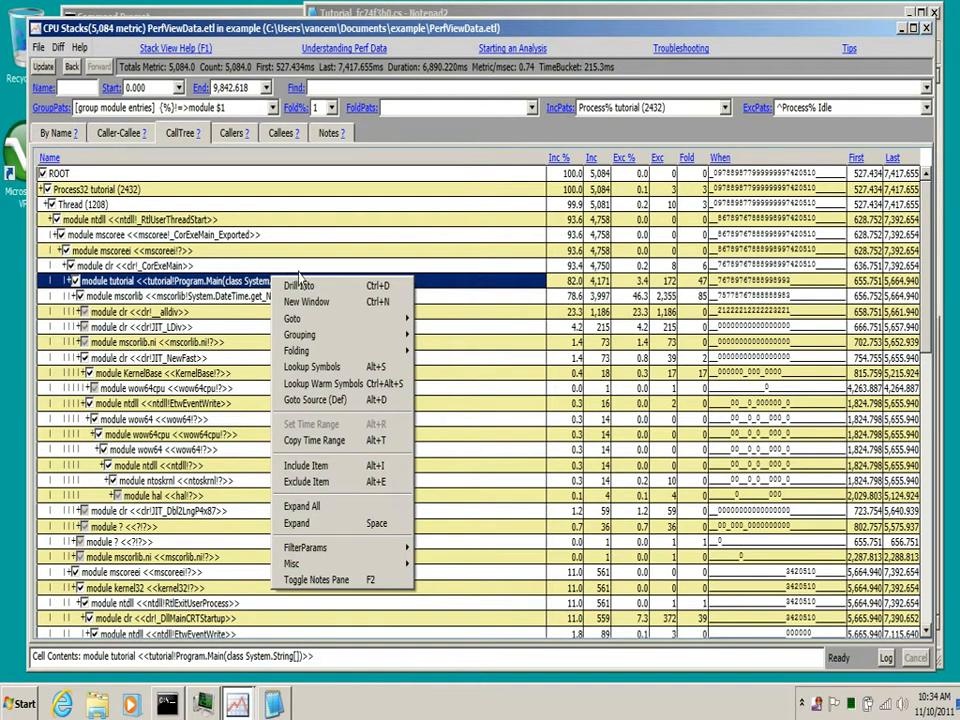
pyautogui.moveTo(339, 340)
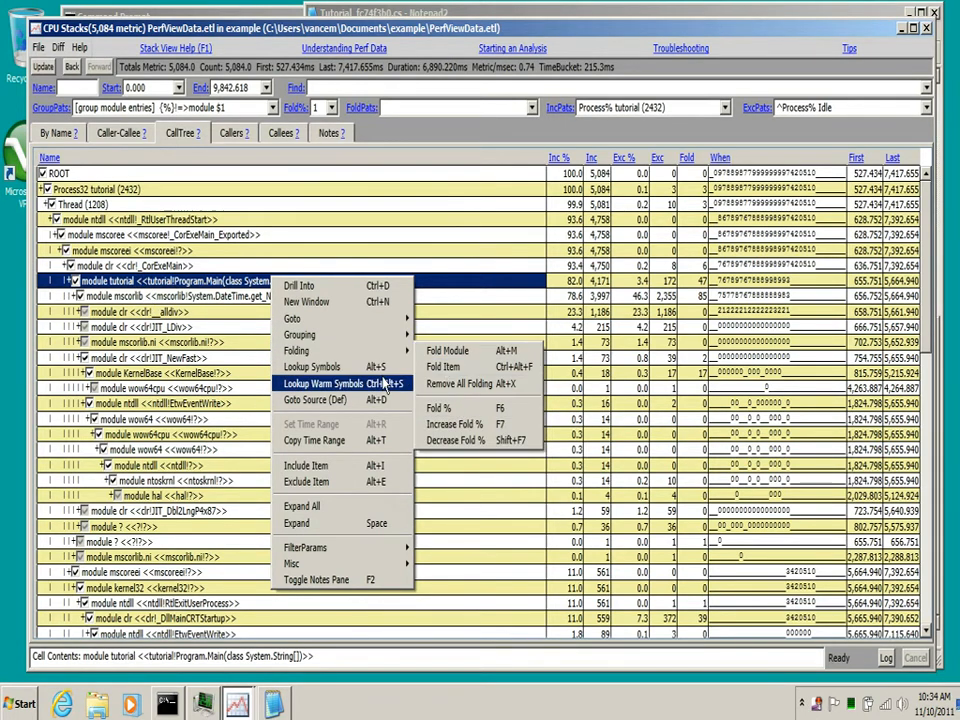
pyautogui.moveTo(400, 334)
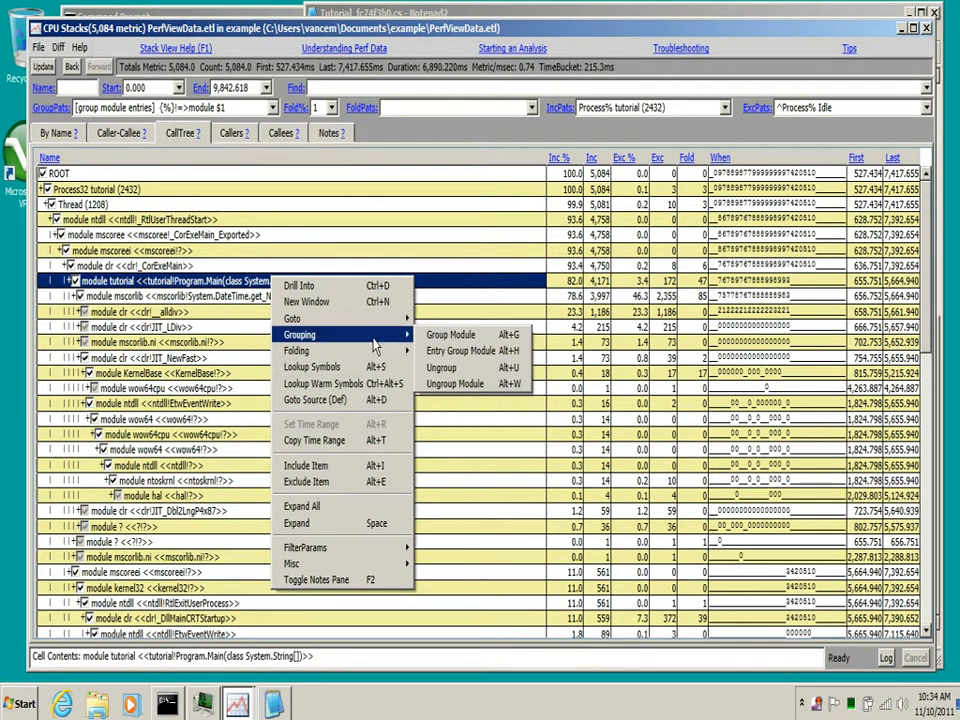
pyautogui.click(451, 384)
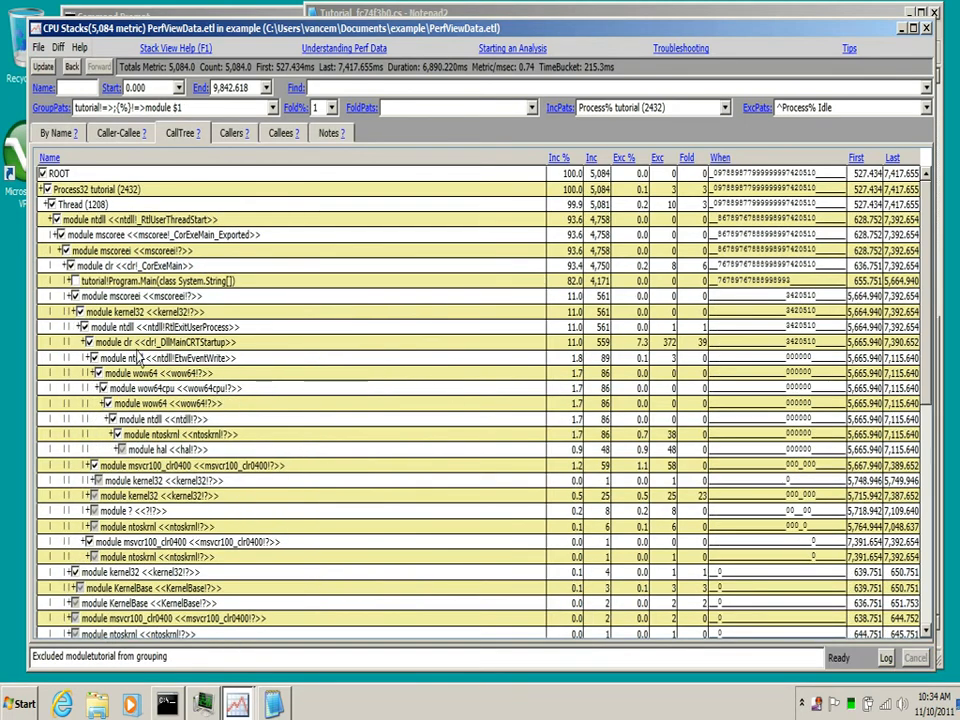
# - Expand tutorial!Program.Main down through the nested RecSpin and RecSpinHelper calls to SpinForASecond and mscorlib's DateTime.get_Now()
pyautogui.click(75, 283)
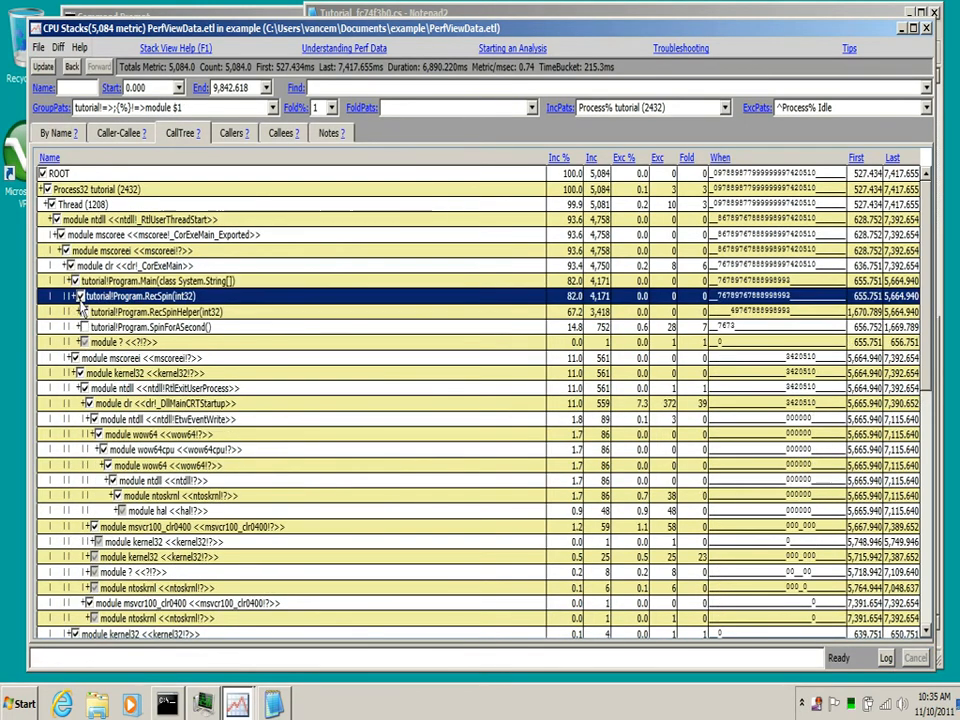
pyautogui.click(85, 312)
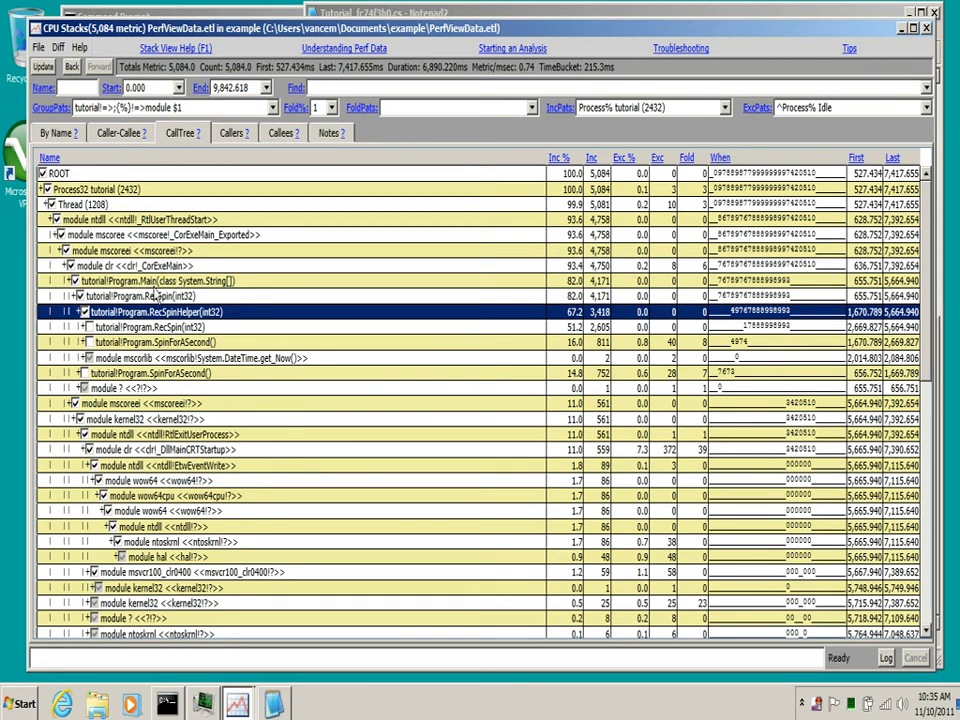
pyautogui.click(121, 283)
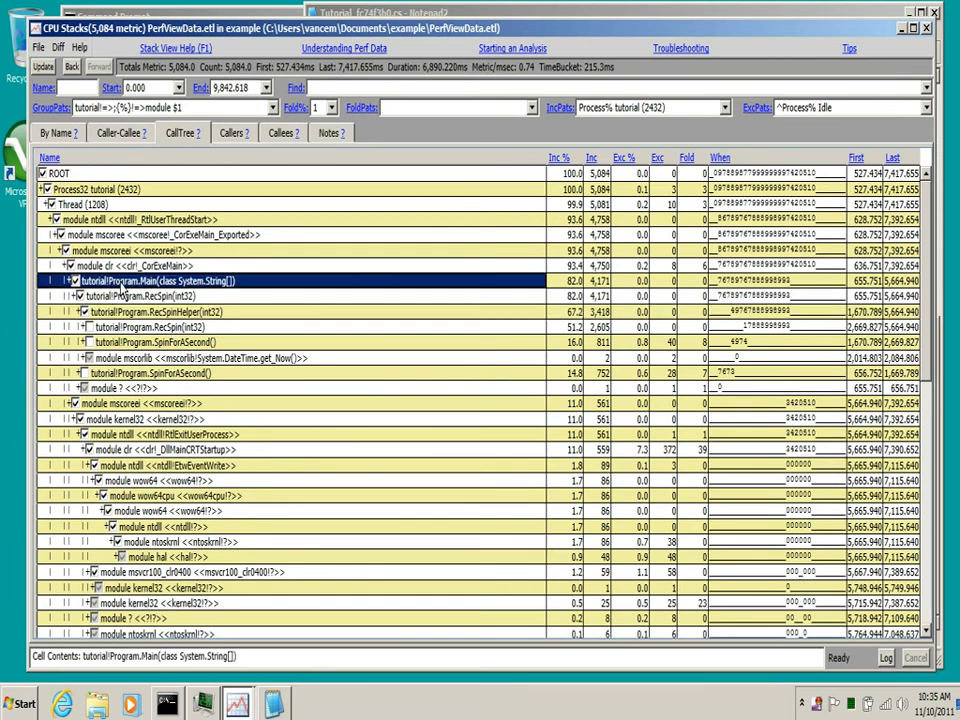
pyautogui.click(86, 327)
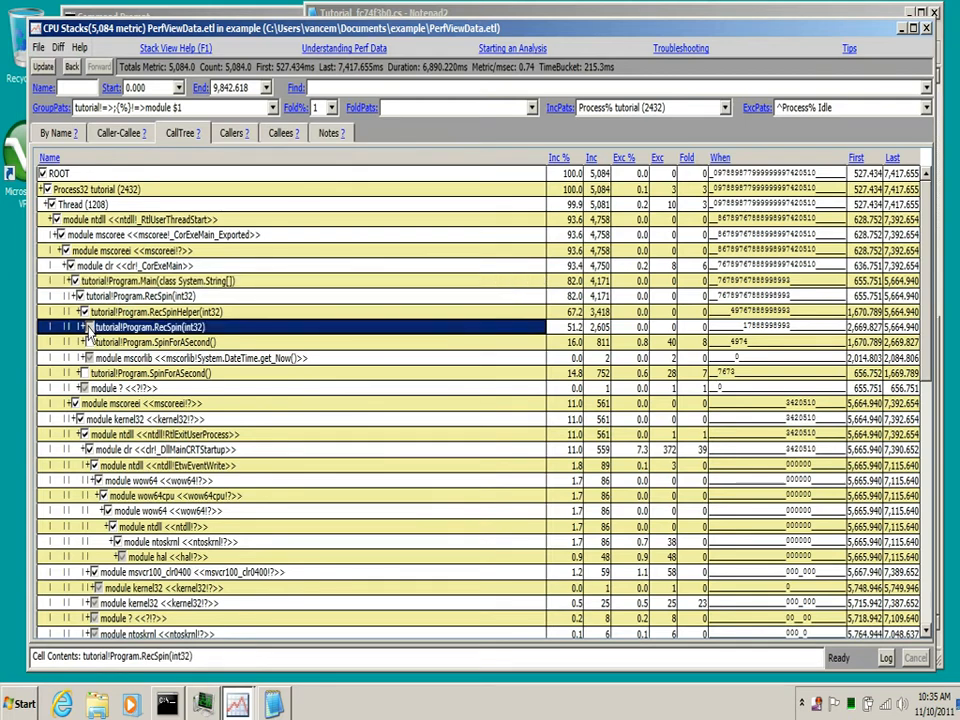
pyautogui.click(94, 342)
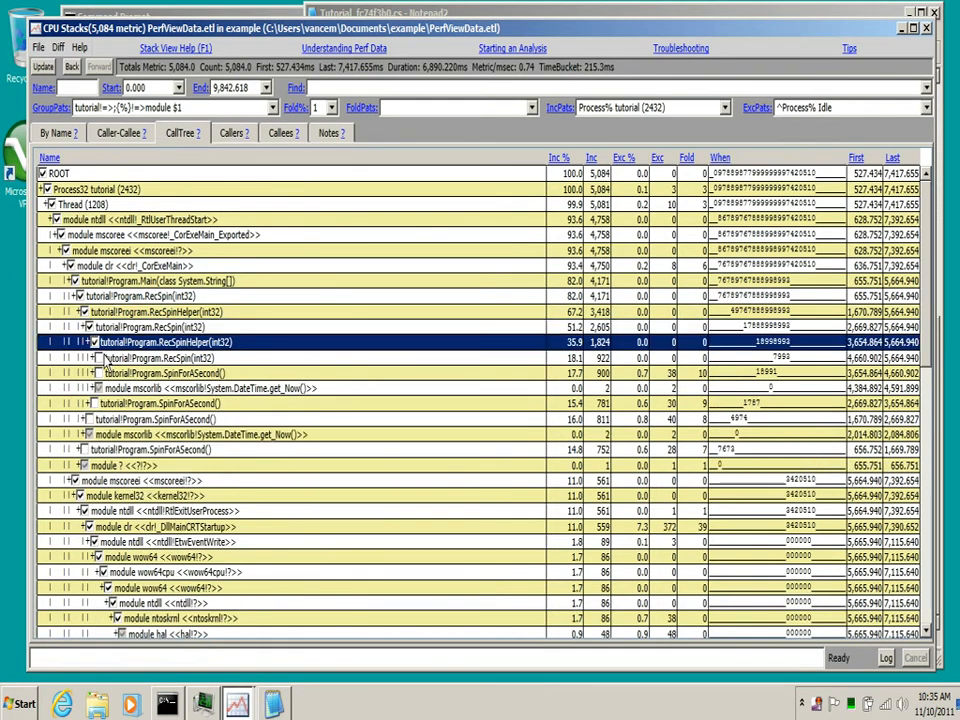
pyautogui.click(101, 358)
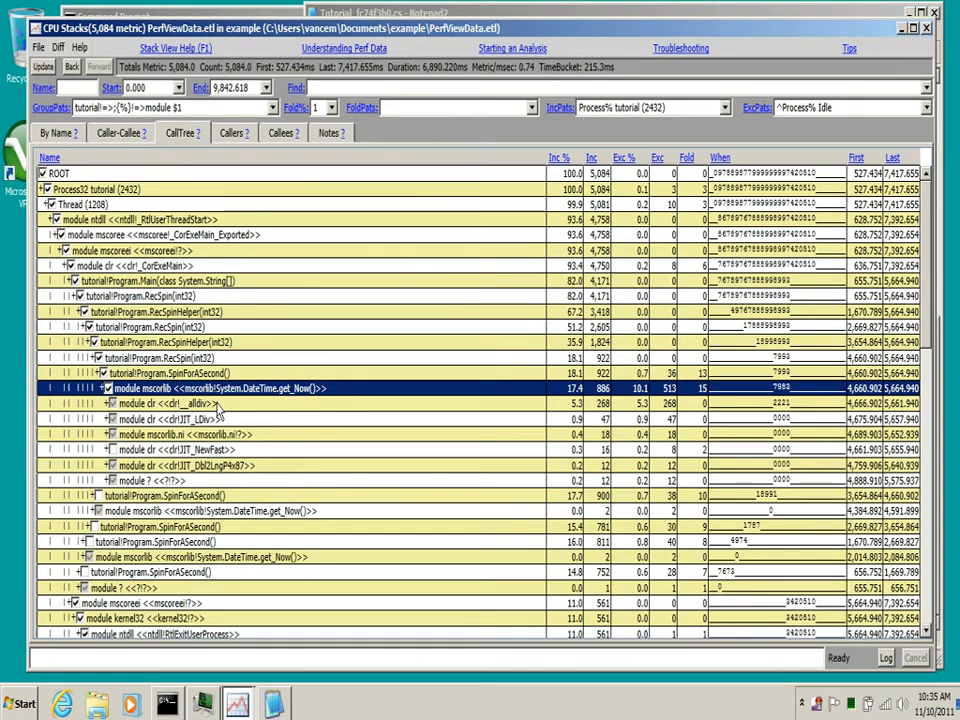
# - Examine the callees of mscorlib's DateTime.get_Now(), expanding the clr!JIT_NewFast node and its ntdll!EtwEventWrite child
pyautogui.click(158, 390)
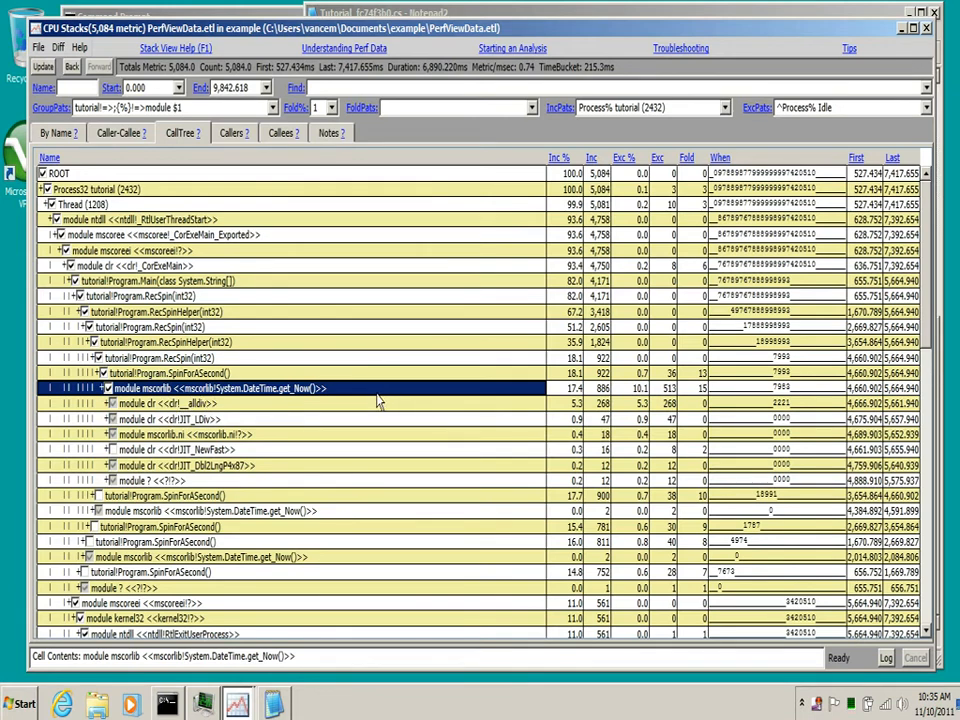
pyautogui.click(178, 403)
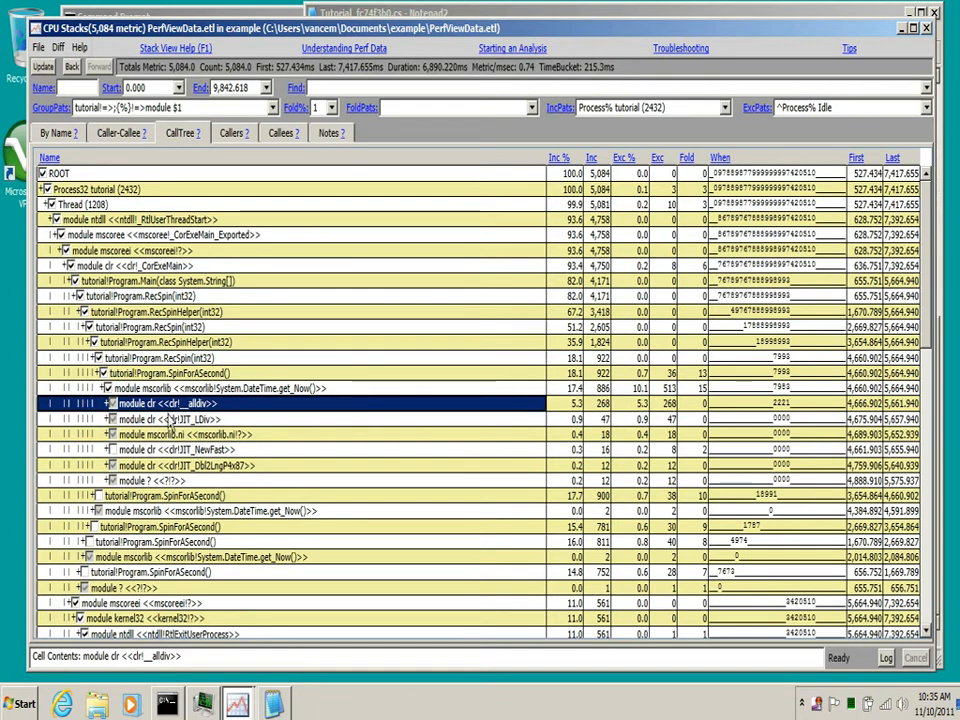
pyautogui.click(117, 451)
pyautogui.click(106, 449)
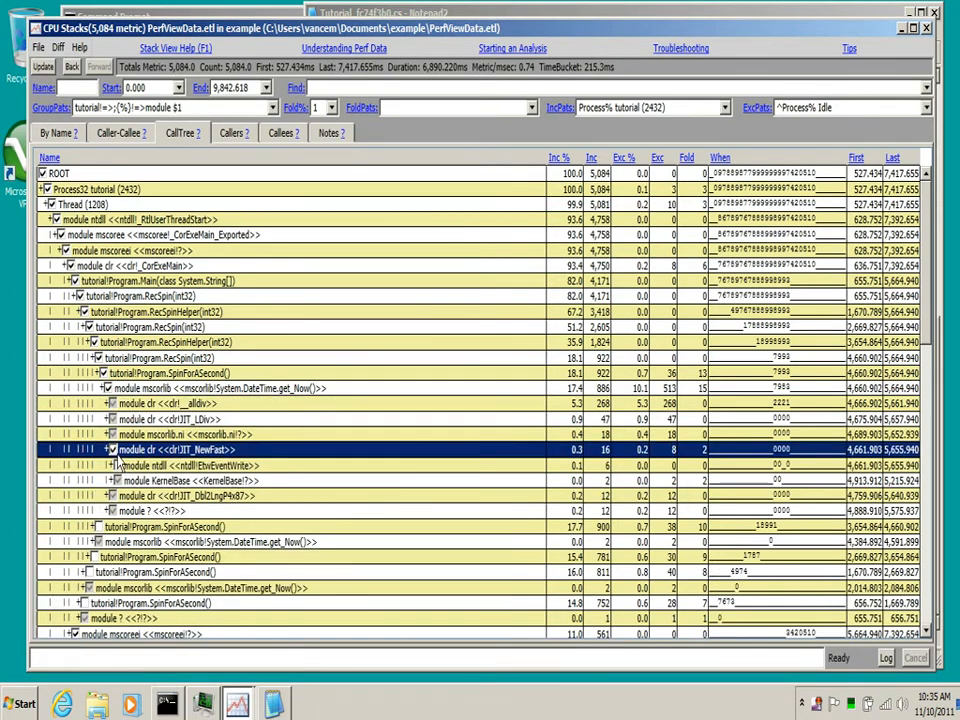
pyautogui.click(219, 468)
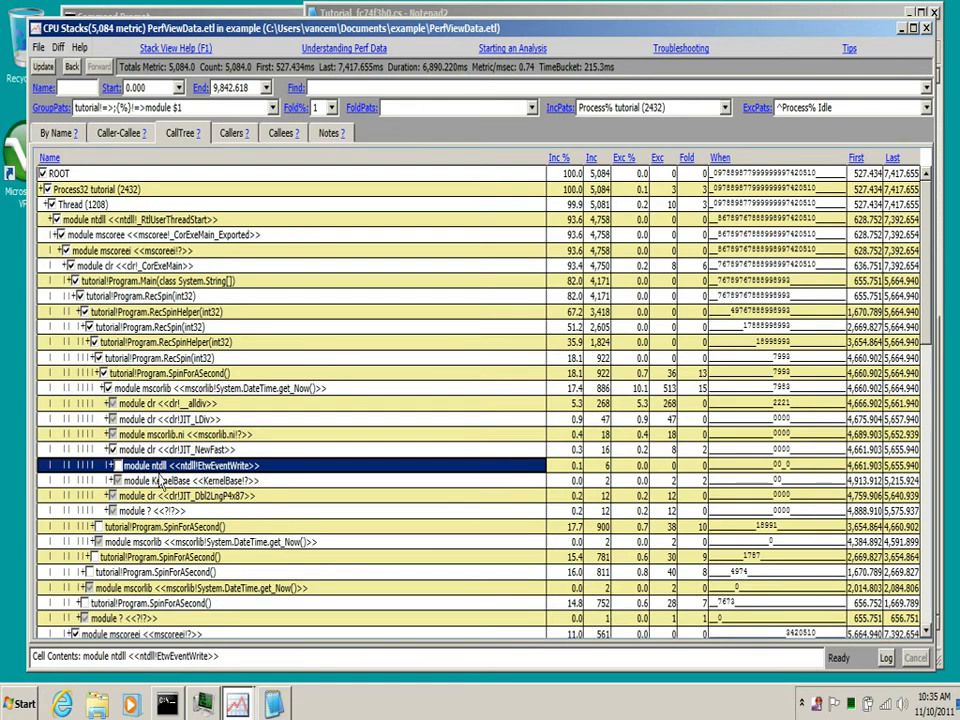
pyautogui.click(112, 466)
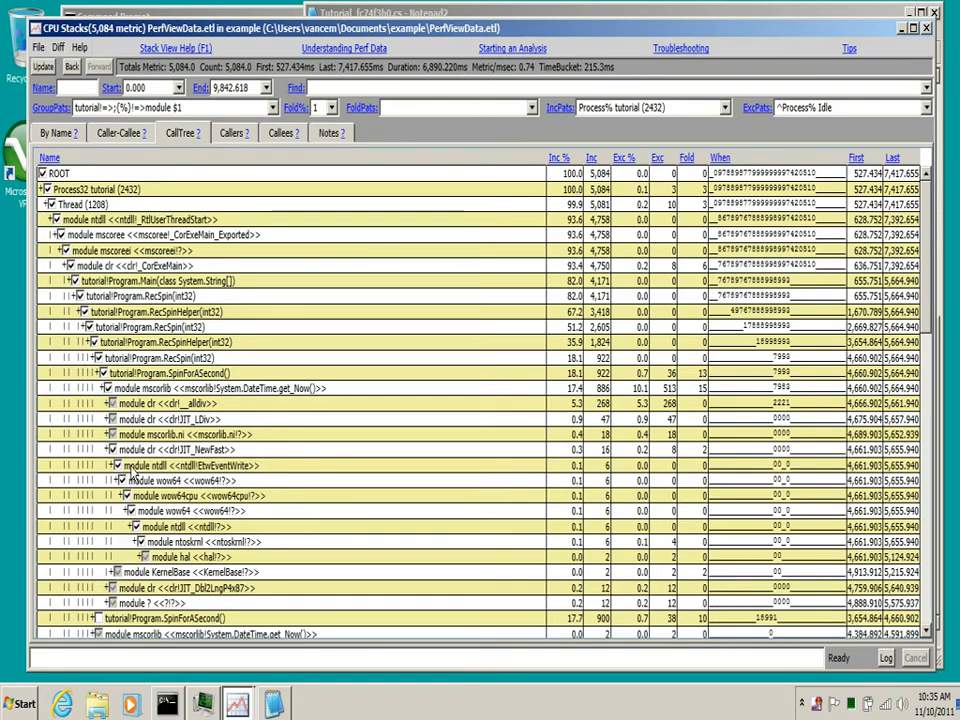